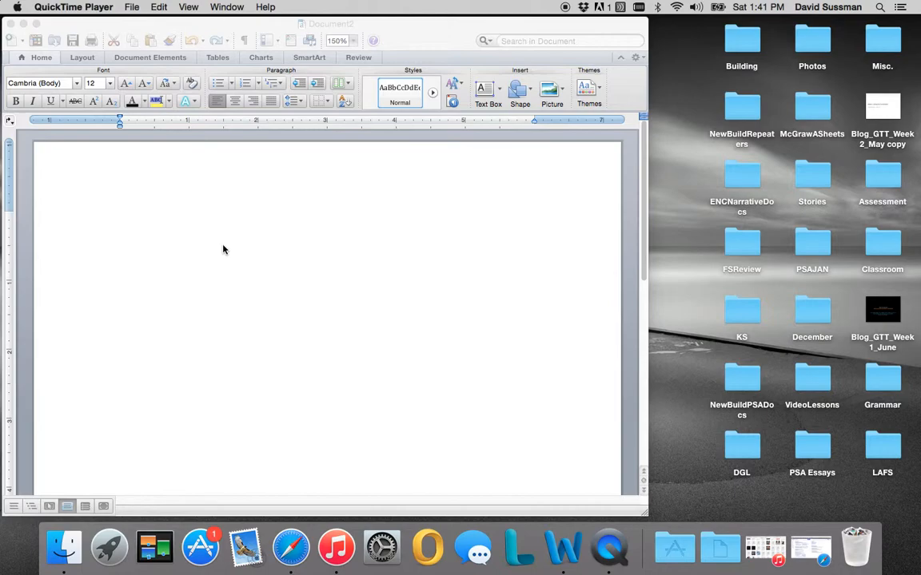
- Set the font of the blank document to Times New Roman
left_click(423, 28)
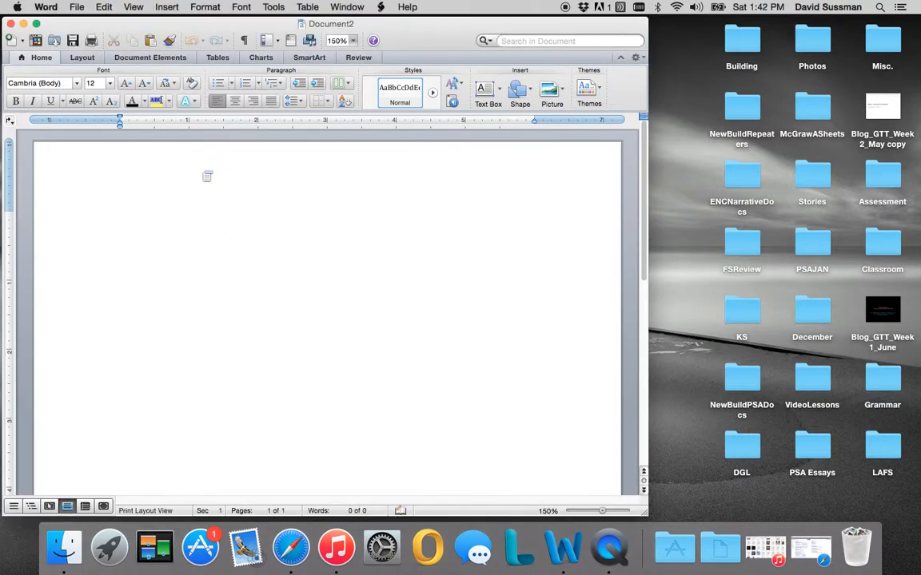
left_click(60, 83)
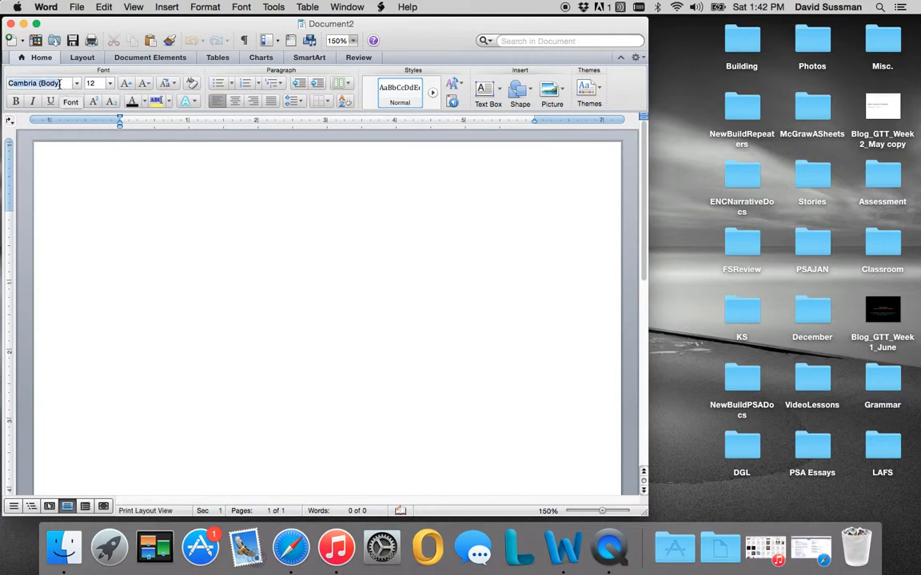
type("Times New Roman")
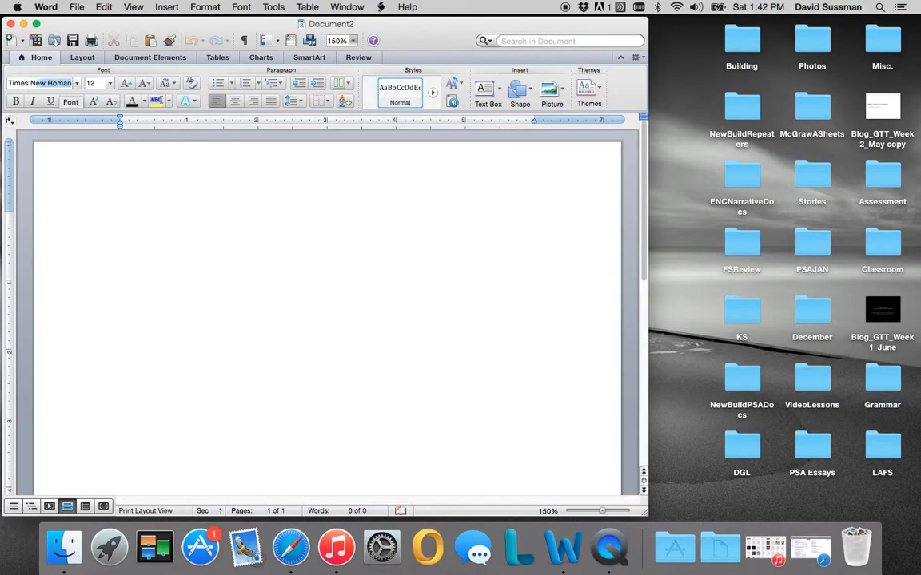
key("Return")
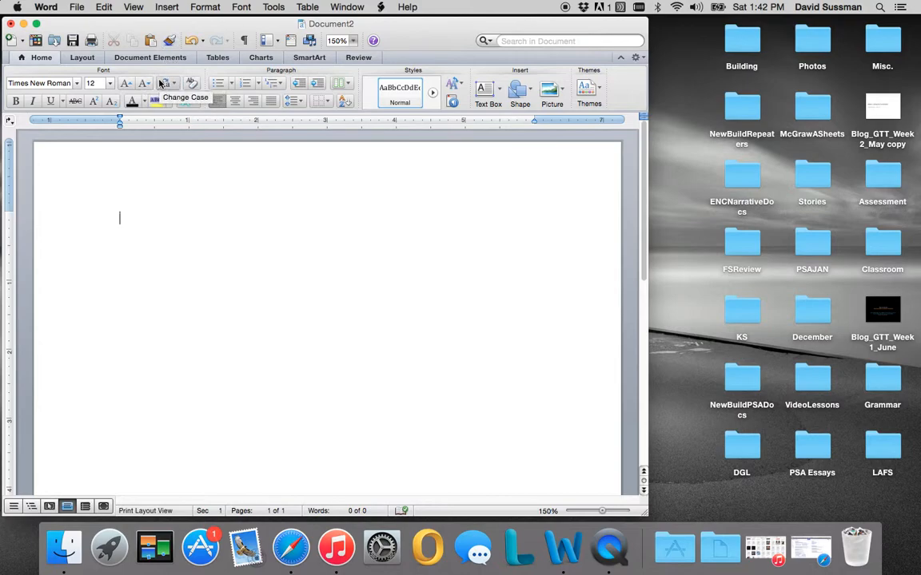
- Set both the left and right page margins to 1 inch
left_click(86, 61)
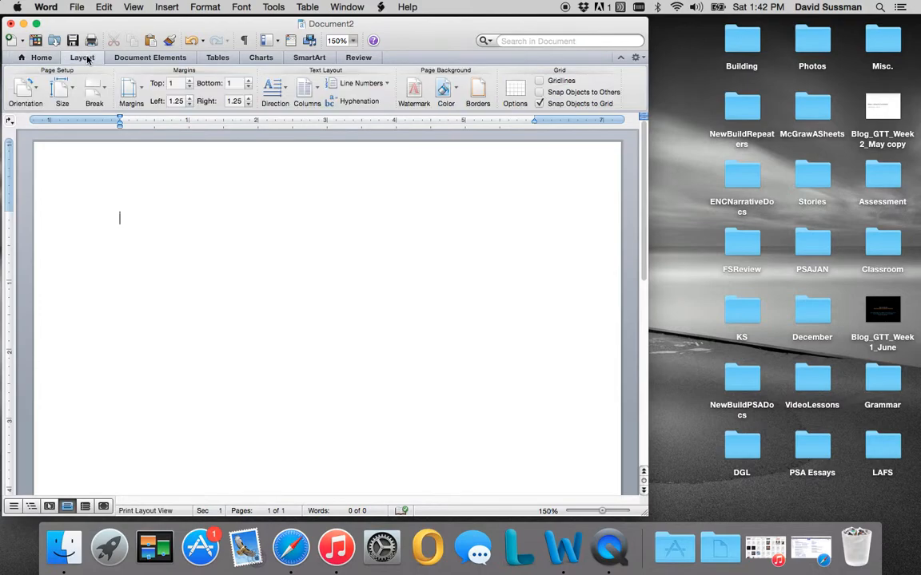
double_click(174, 101)
type("1")
key("Tab")
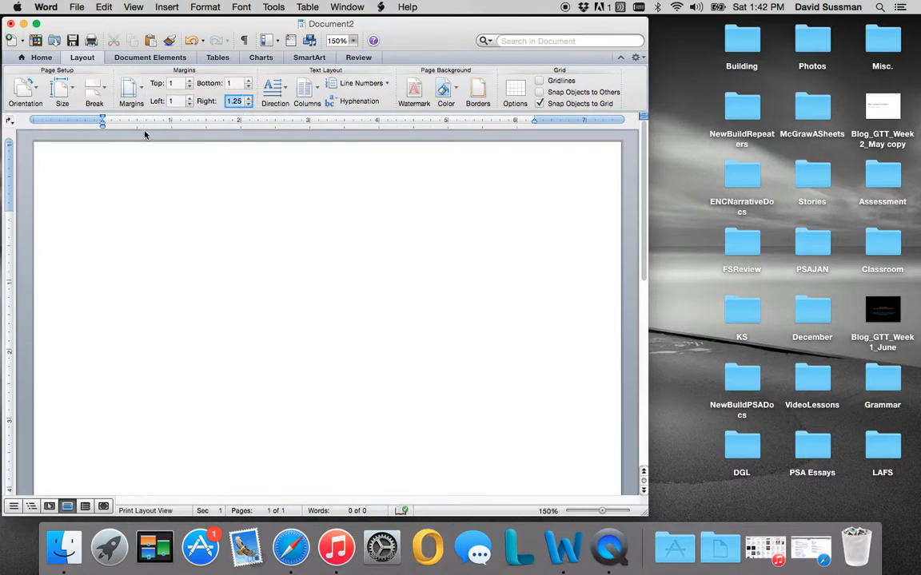
type("1")
left_click(246, 177)
- Enable a different first-page header and enter "Running head: MY PAPER FOR ENGLISH CLASS" in it
double_click(146, 168)
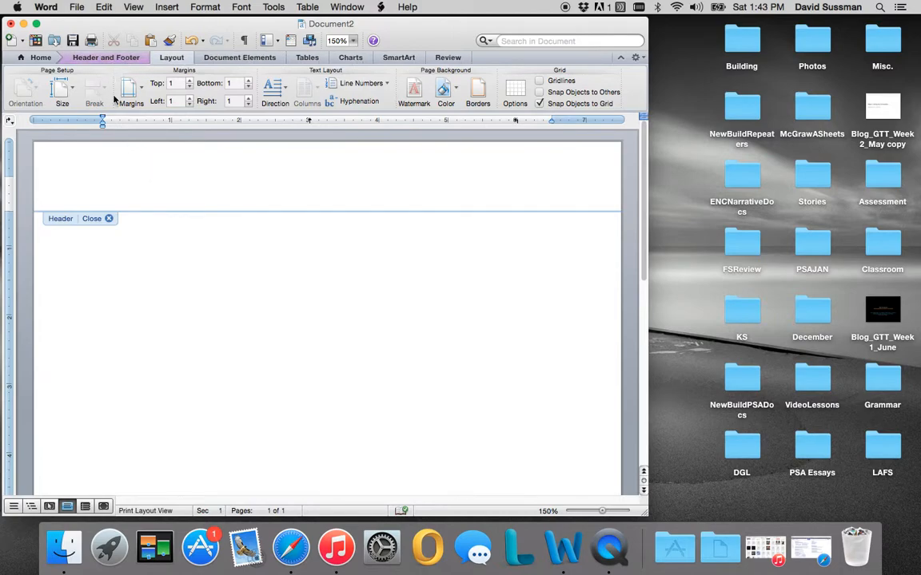
left_click(109, 220)
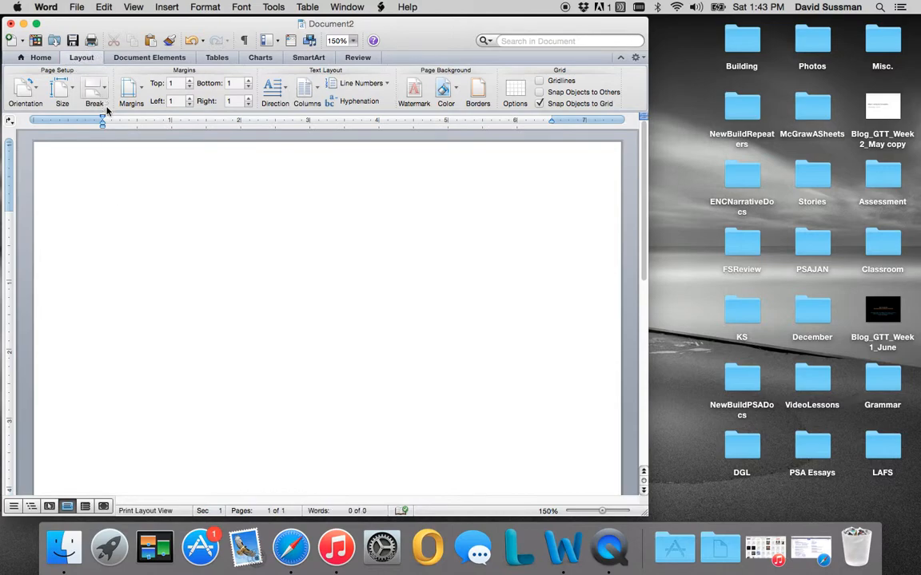
double_click(164, 174)
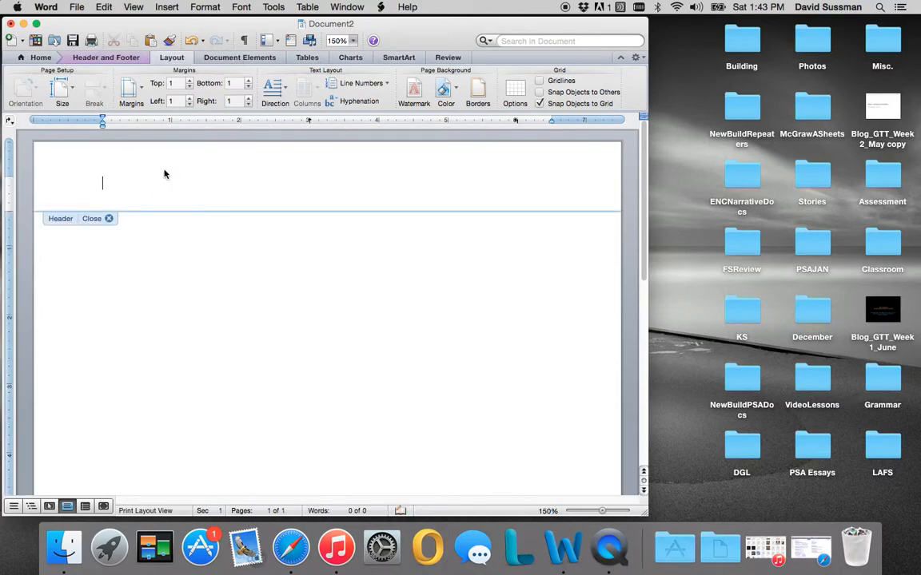
left_click(105, 58)
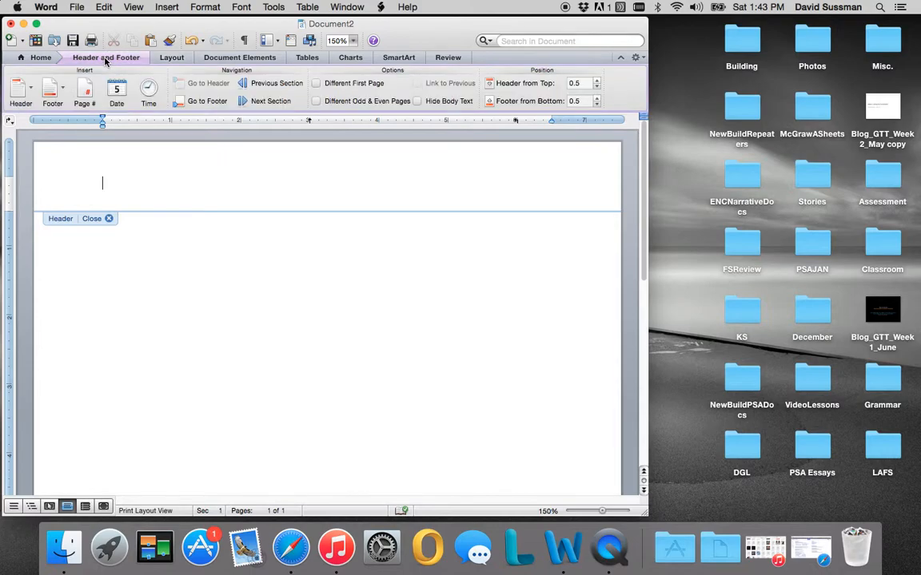
left_click(316, 84)
type("Running head:")
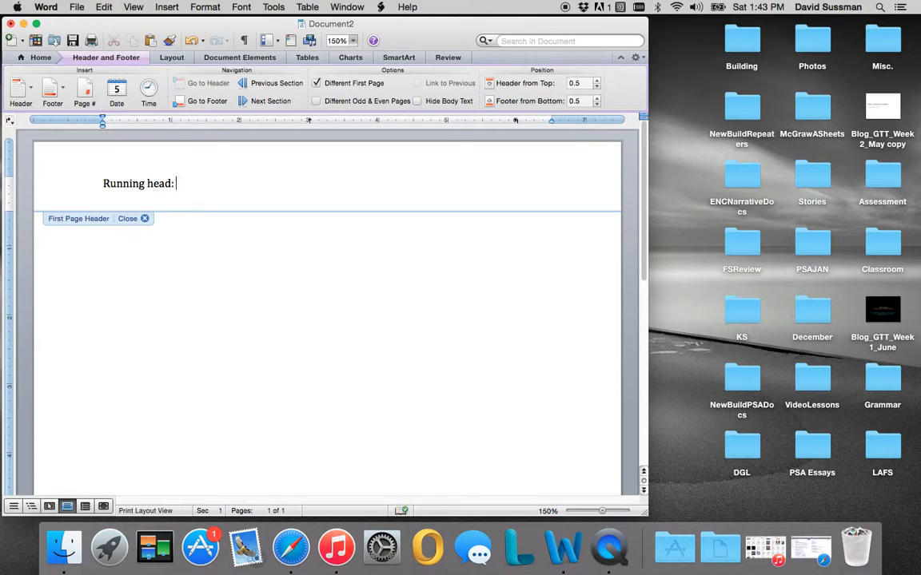
type("MY PAPER FOR ENGLISH CLASS")
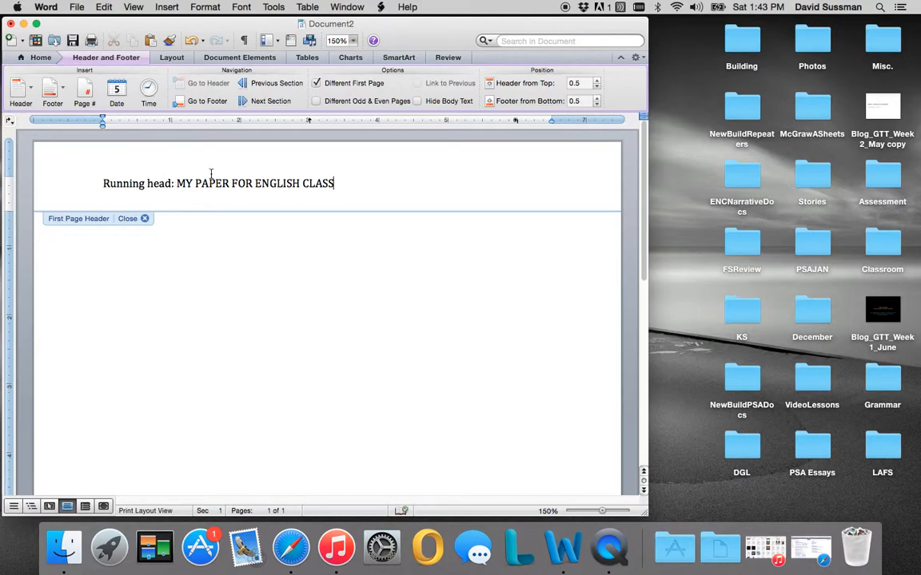
left_click(88, 95)
left_click(343, 183)
key("BackSpace")
- Insert right-aligned page numbers in the header, with the number shown on the first page
left_click(167, 6)
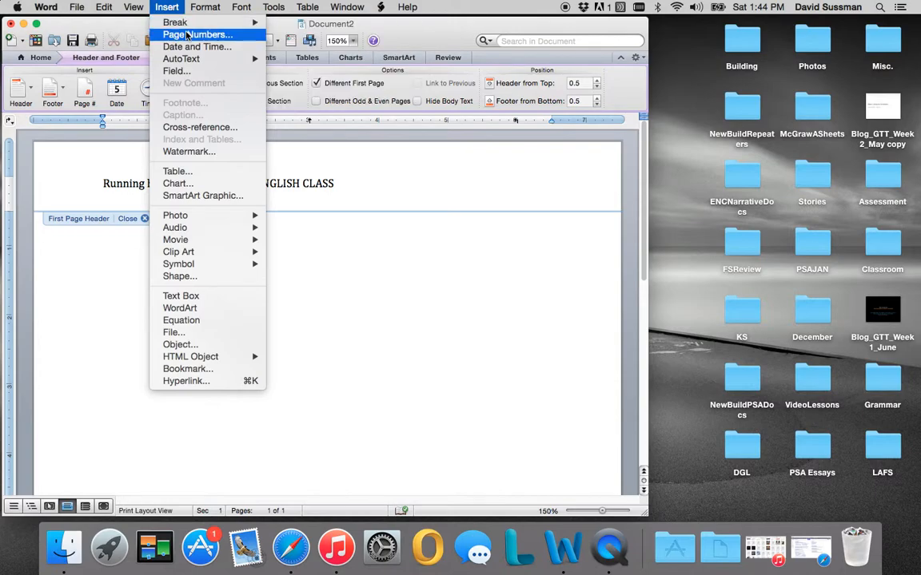
left_click(188, 35)
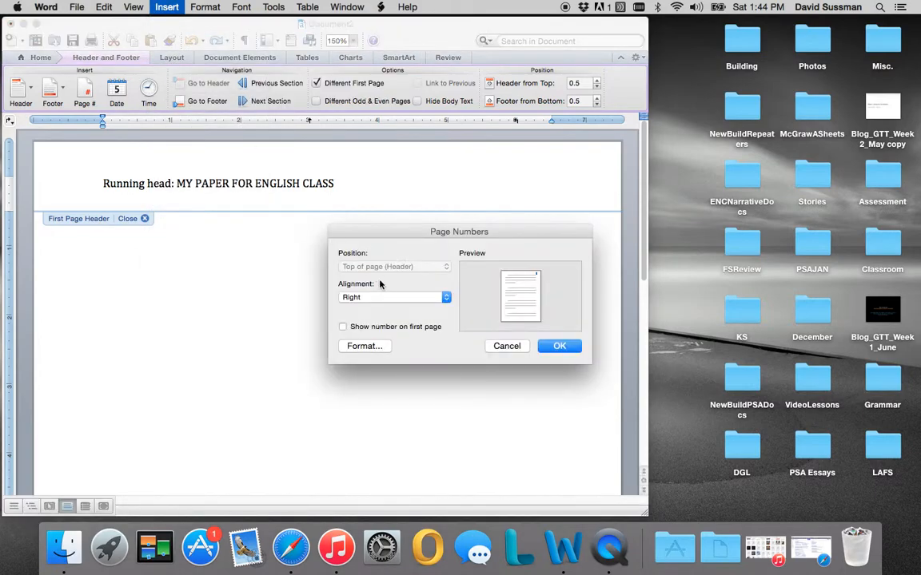
left_click(344, 327)
left_click(567, 349)
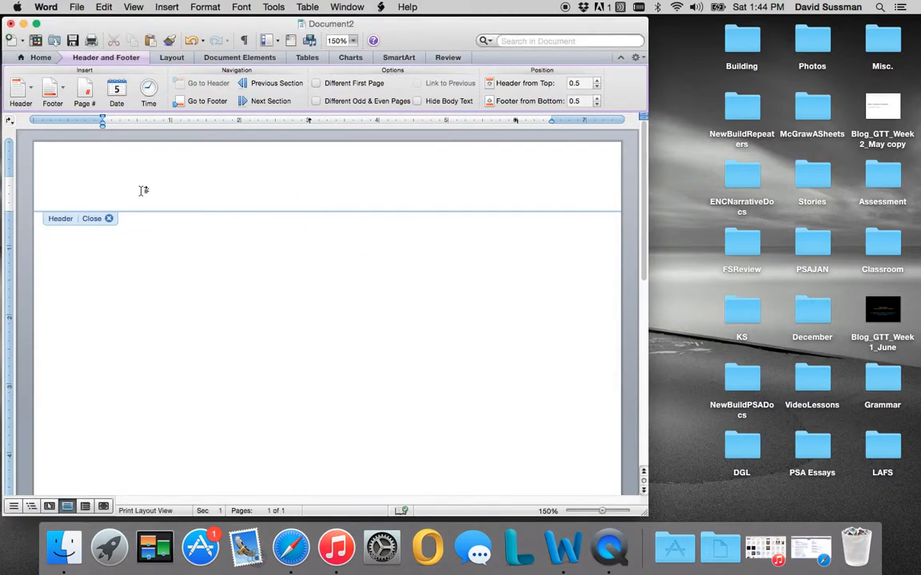
- Turn the different first-page header option back on and return to the document body
left_click(110, 219)
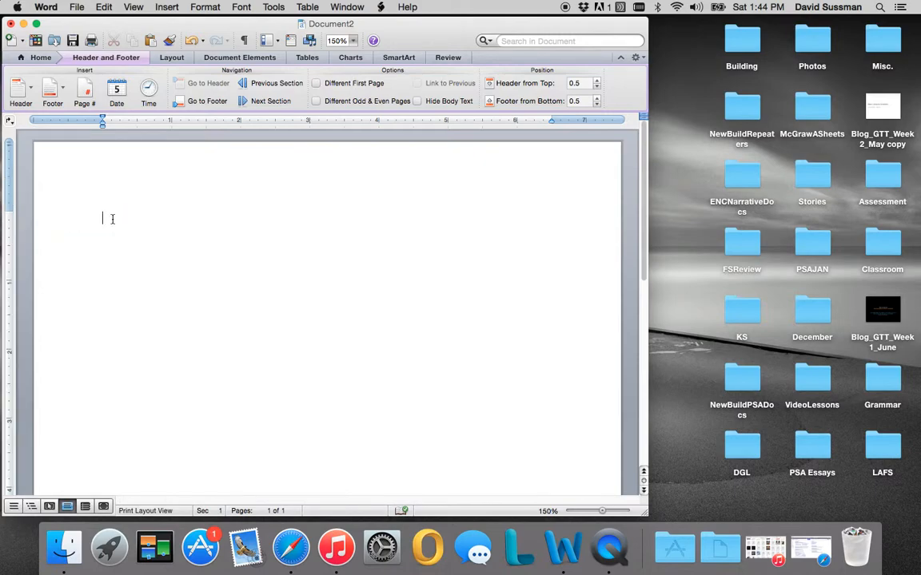
double_click(147, 180)
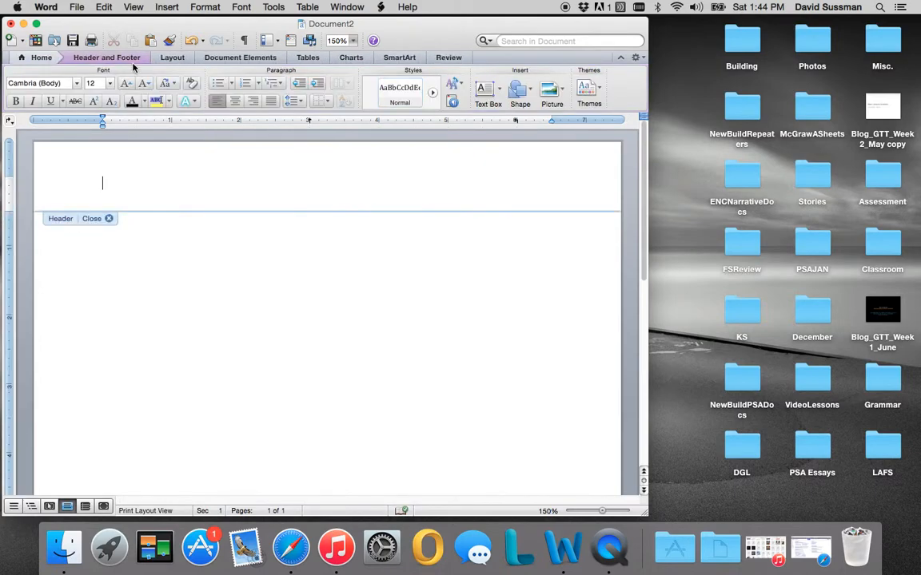
left_click(124, 57)
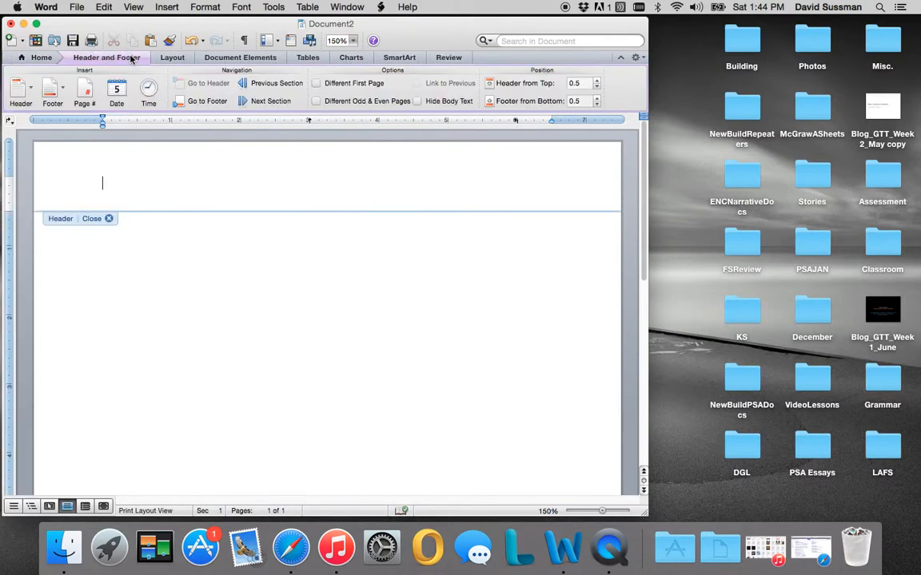
left_click(316, 84)
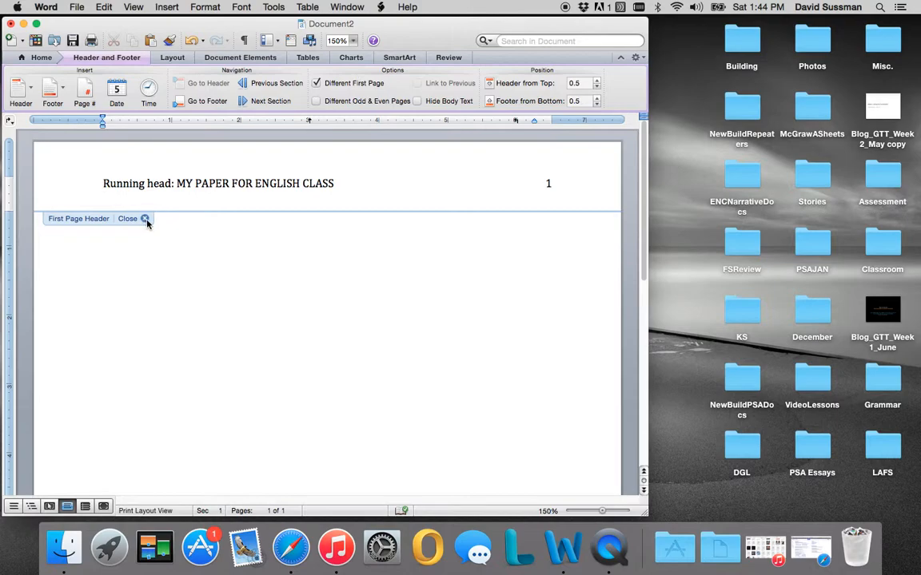
left_click(145, 219)
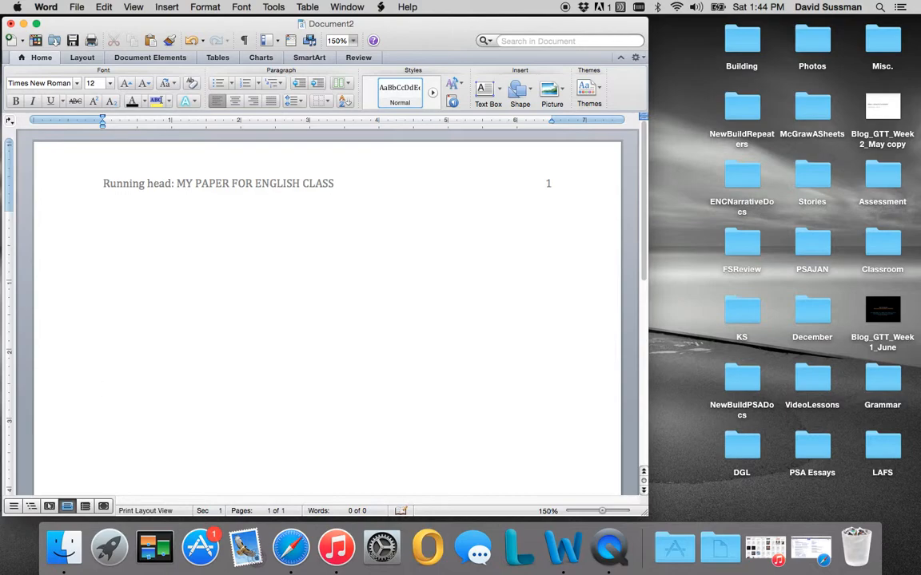
- Below several blank lines, enter the title "My Paper for English Class", the student's full name and "Full Sail University" on separate lines
key("Return")
type("My Paper for Engli")
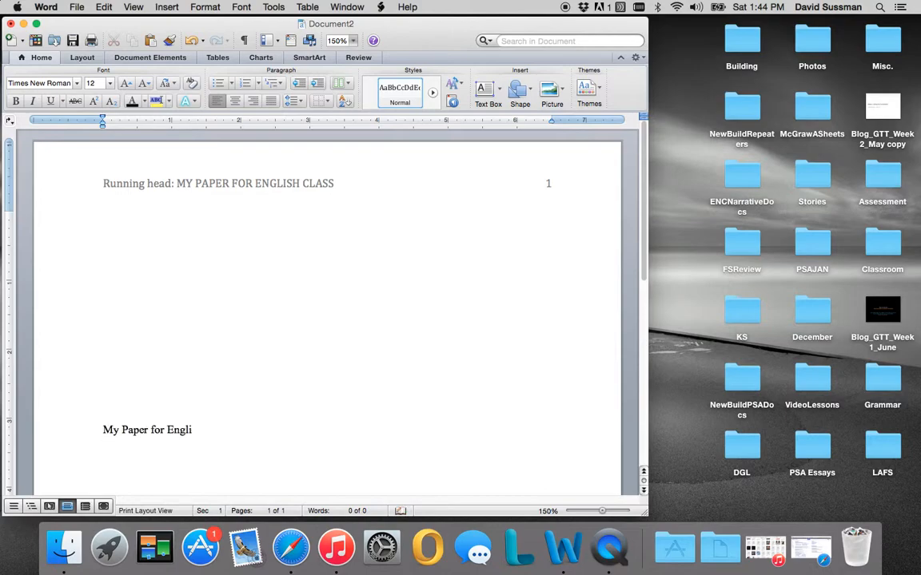
type("sh Class")
key("Return")
type("Jane A. Student")
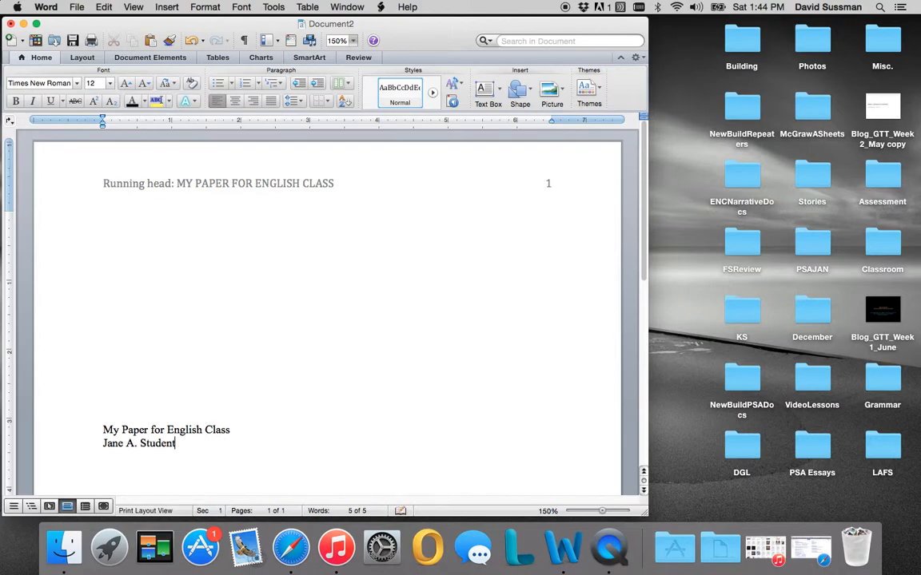
key("Return")
type("Full Sail Univ")
type("y")
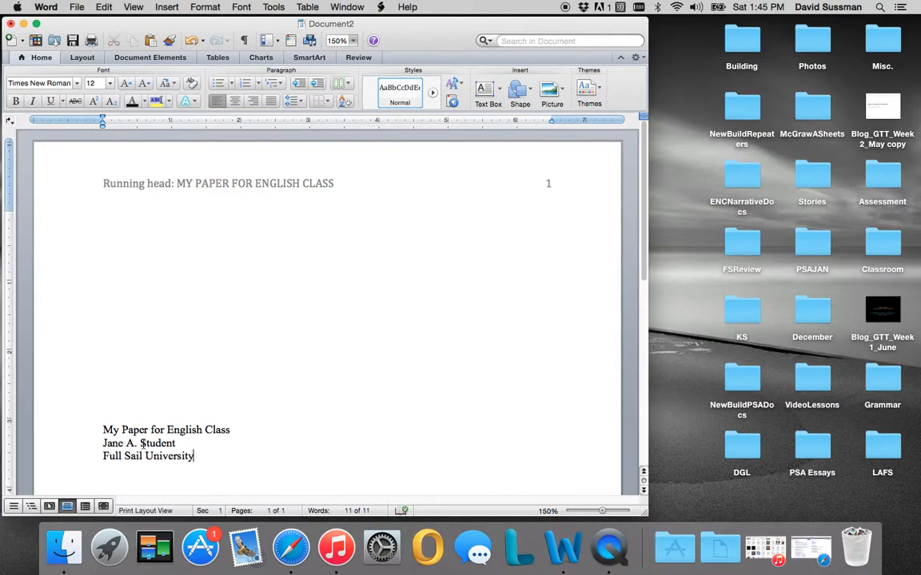
- Set the three title-page lines to 2.0 line spacing and center them
left_click_drag(200, 458, 85, 391)
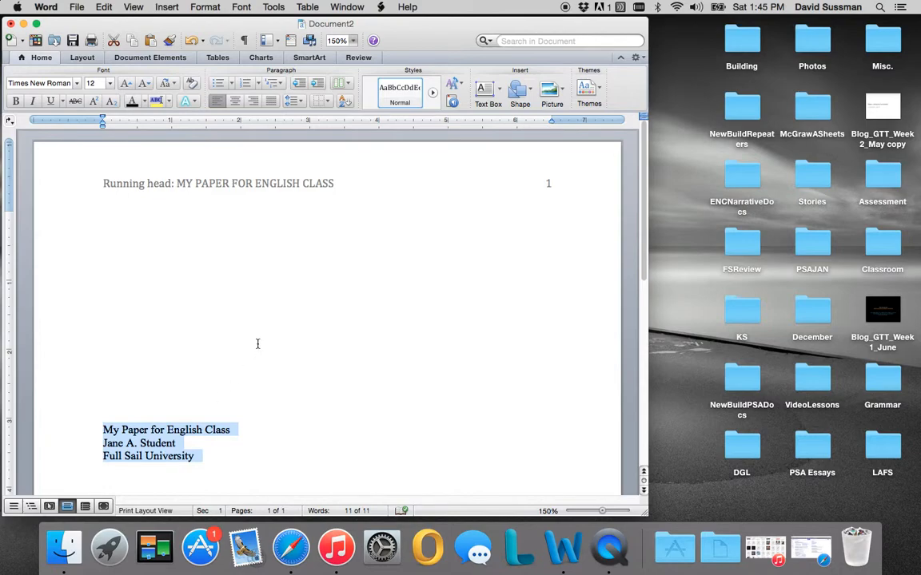
left_click(303, 103)
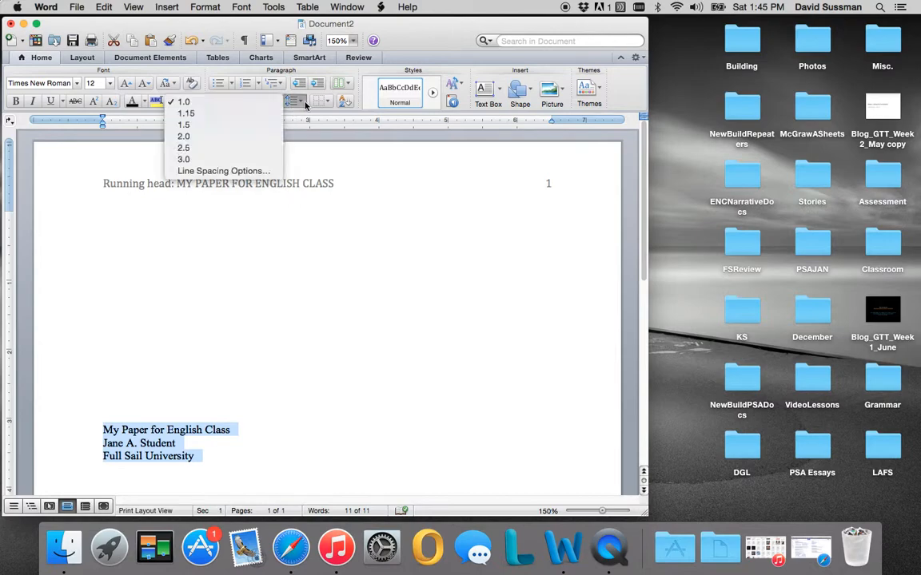
left_click(235, 136)
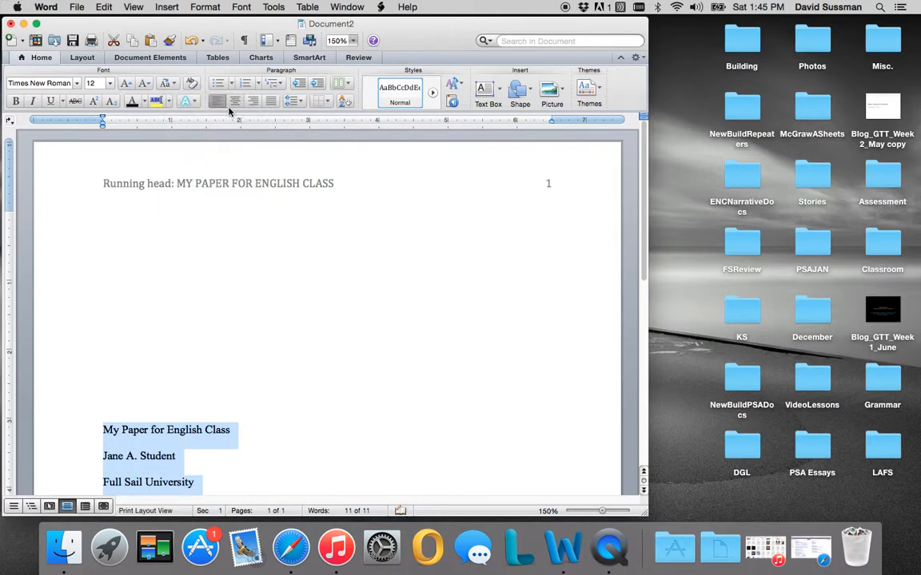
left_click(236, 101)
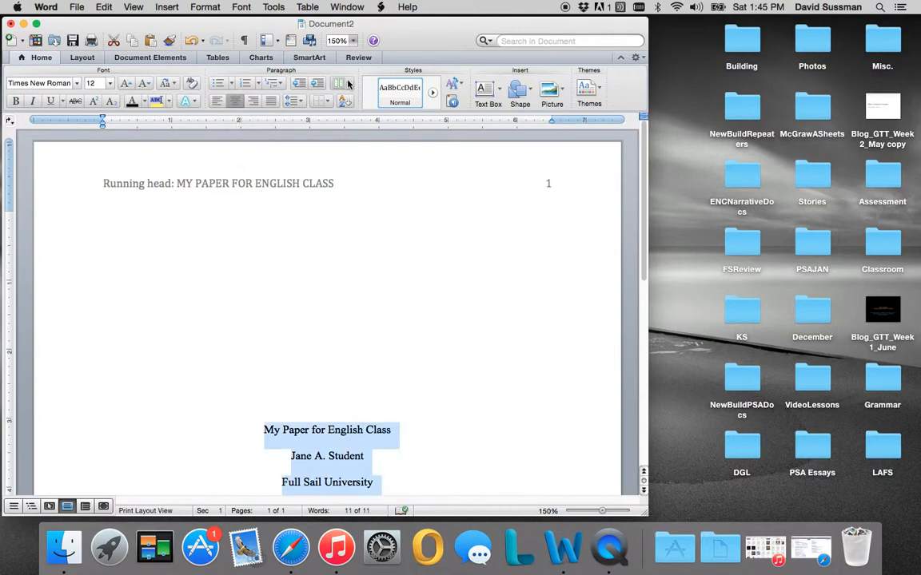
- Insert two blank lines above the paper title to move the title block lower on the page
left_click(339, 40)
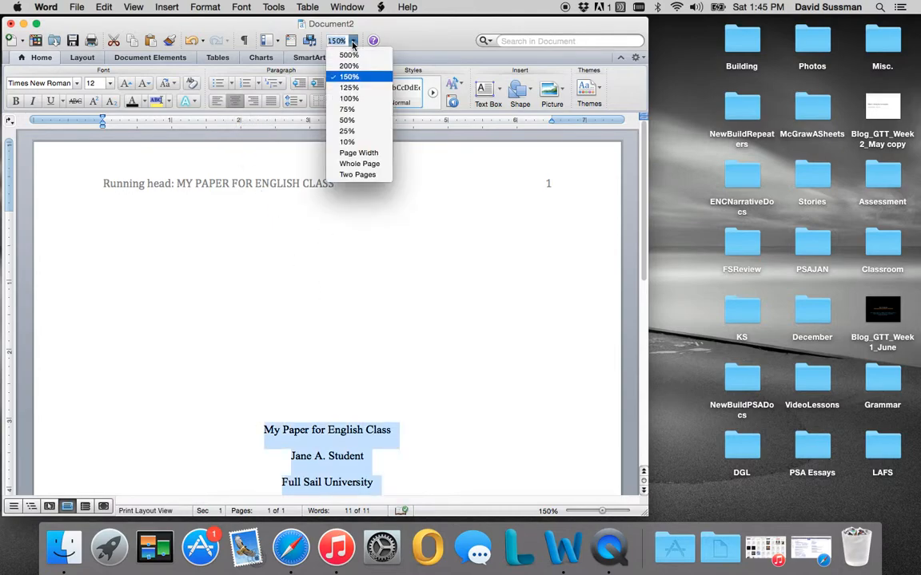
left_click(355, 109)
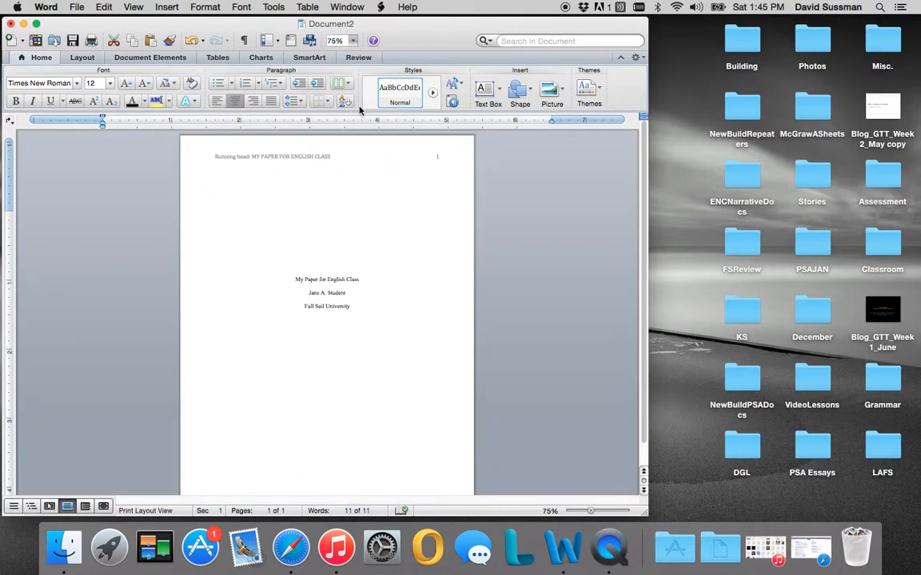
left_click(296, 279)
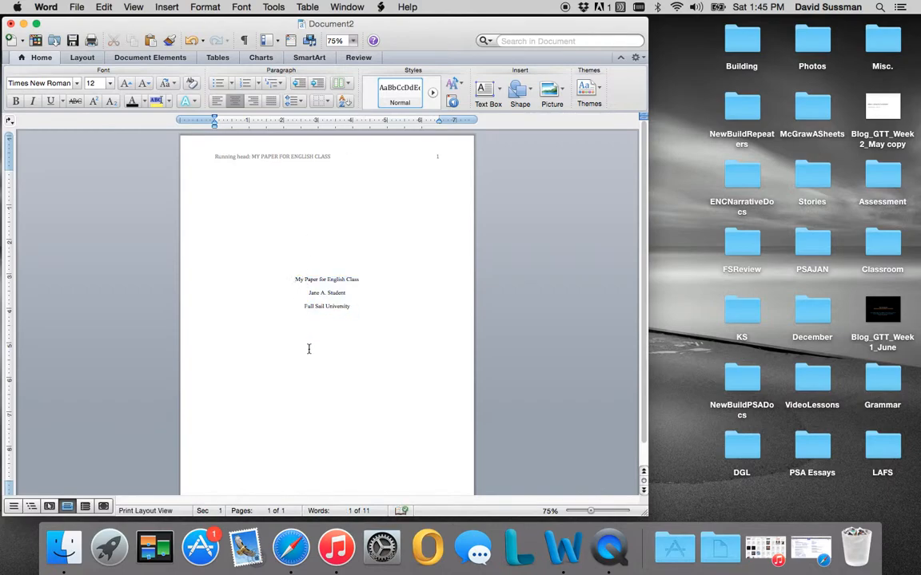
key("Return")
key("Return")
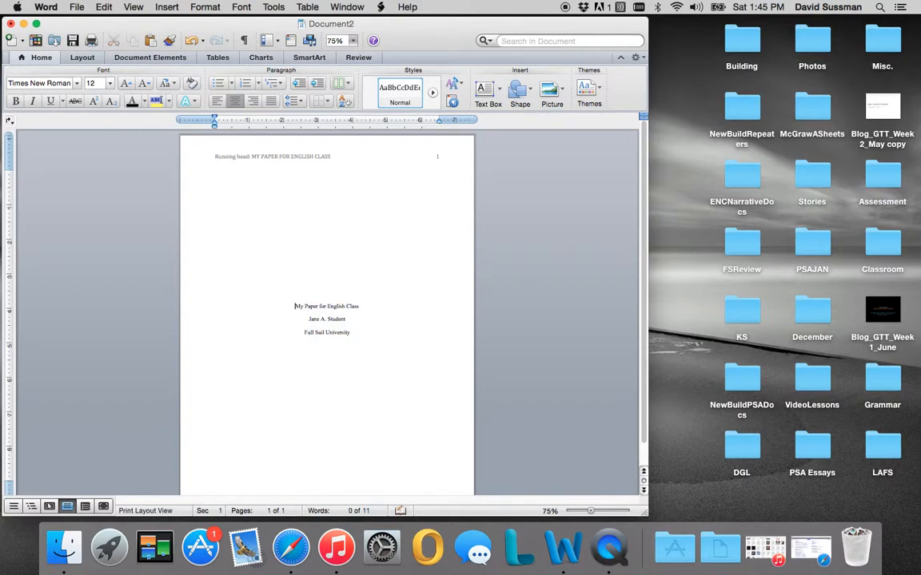
scroll(345, 386, "down", 2)
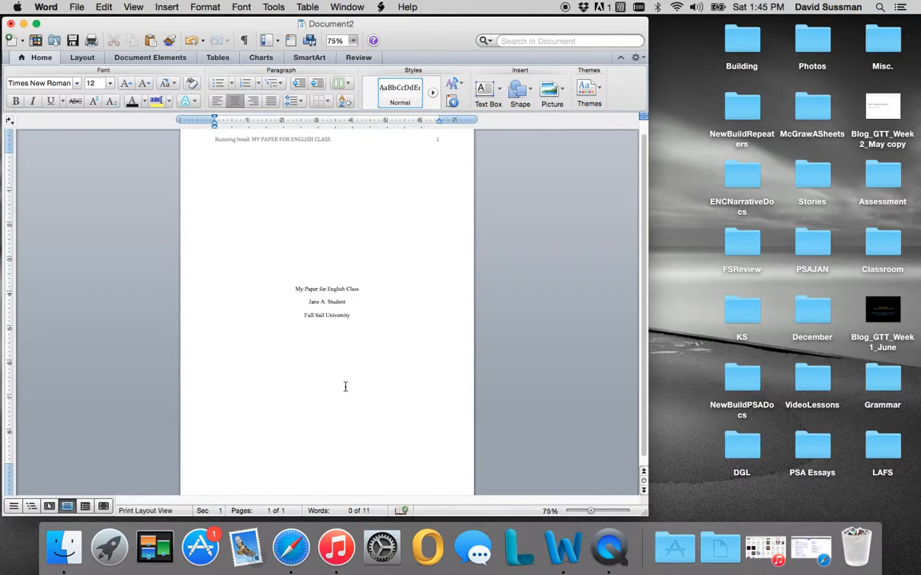
scroll(346, 387, "up", 2)
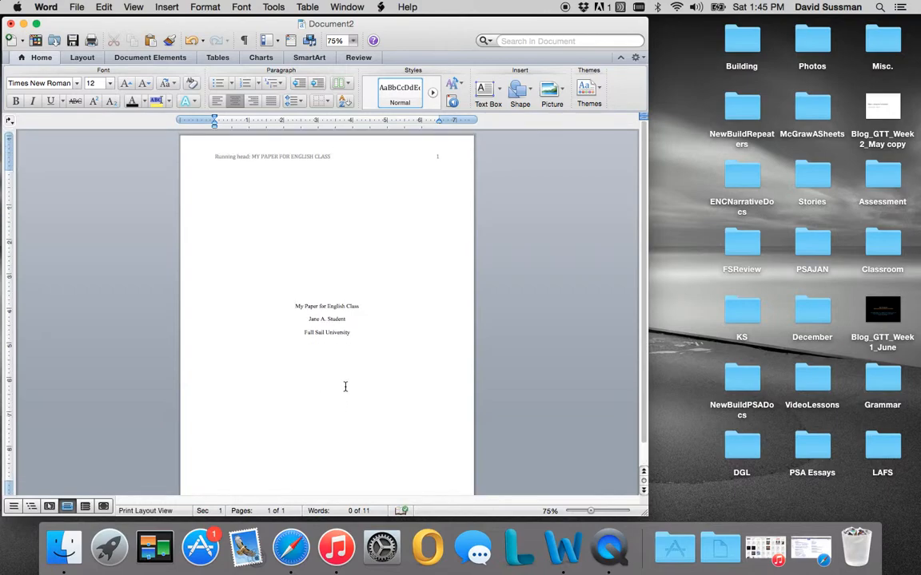
left_click(332, 40)
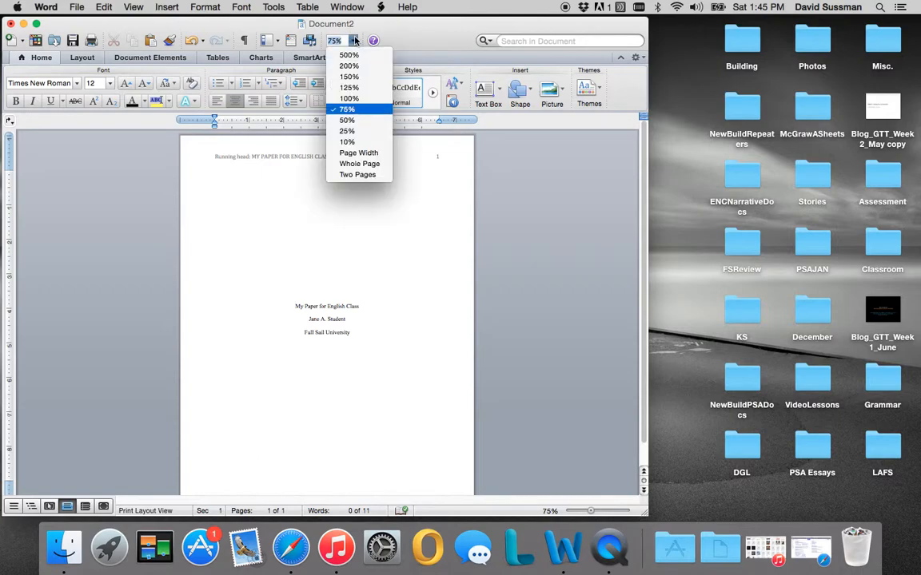
left_click(350, 76)
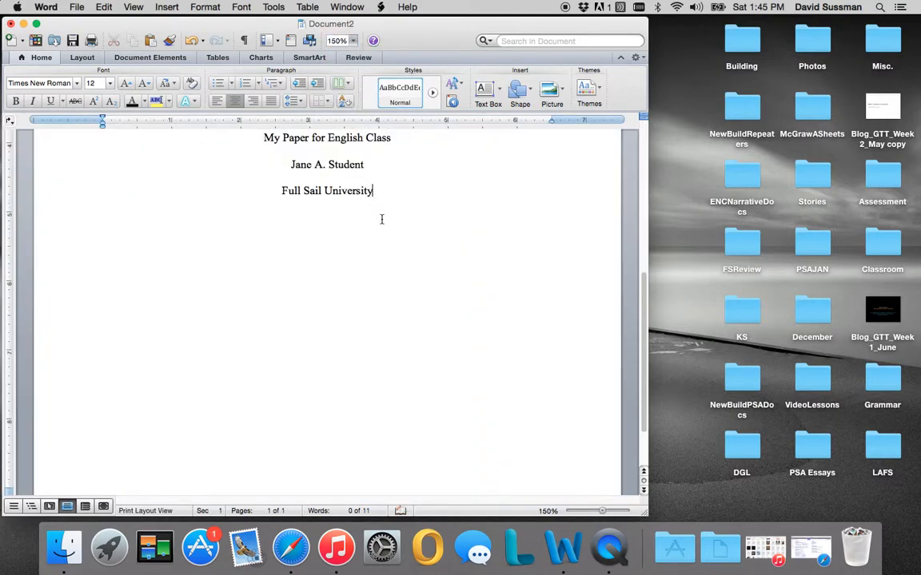
- Add blank lines below "Full Sail University" until the text position reaches the first line of a second page
key("Return")
key("Return")
key("Return")
key("Return")
key("Return")
key("Return")
key("Return")
key("Return")
key("Return")
key("Return")
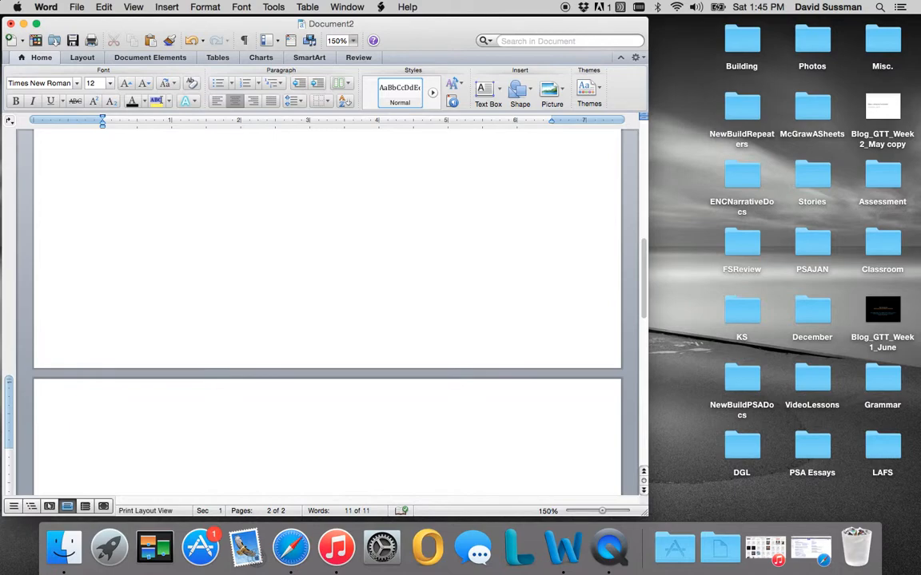
- Enter the title "My Paper for English Class" centered on the first line of the second page
type("MyPae")
key("BackSpace")
key("BackSpace")
type("per for English Class")
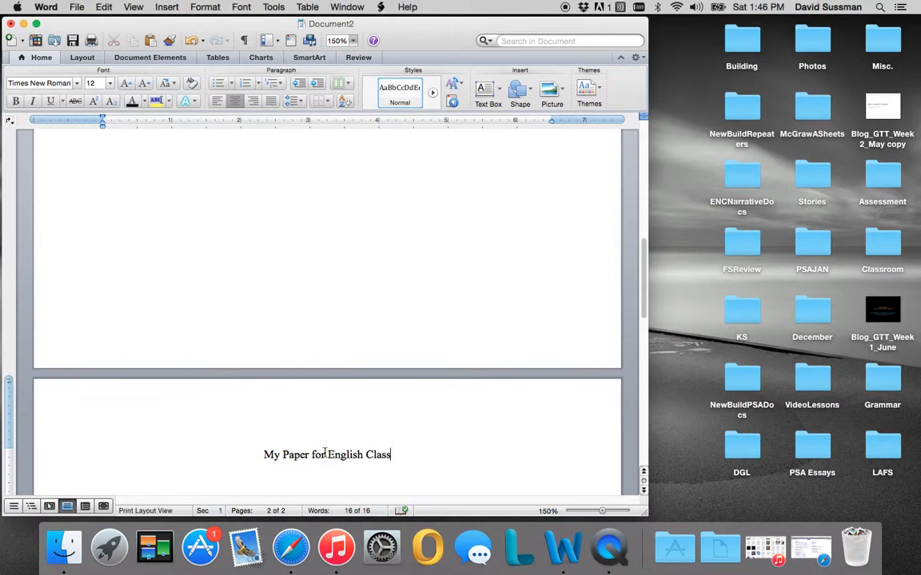
- Compare the title page's running head and page number with the header area of the second page
scroll(324, 453, "up", 10)
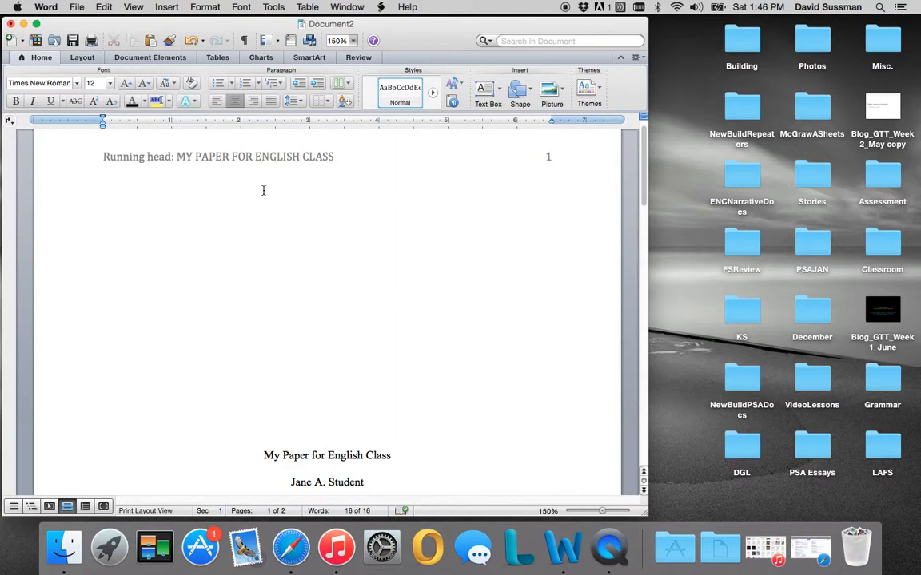
scroll(310, 307, "down", 10)
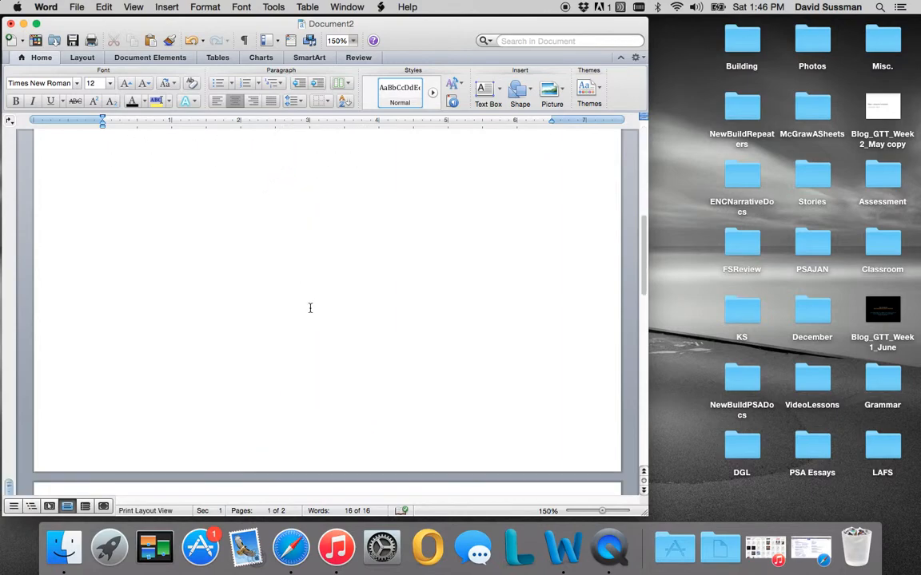
scroll(310, 307, "down", 2)
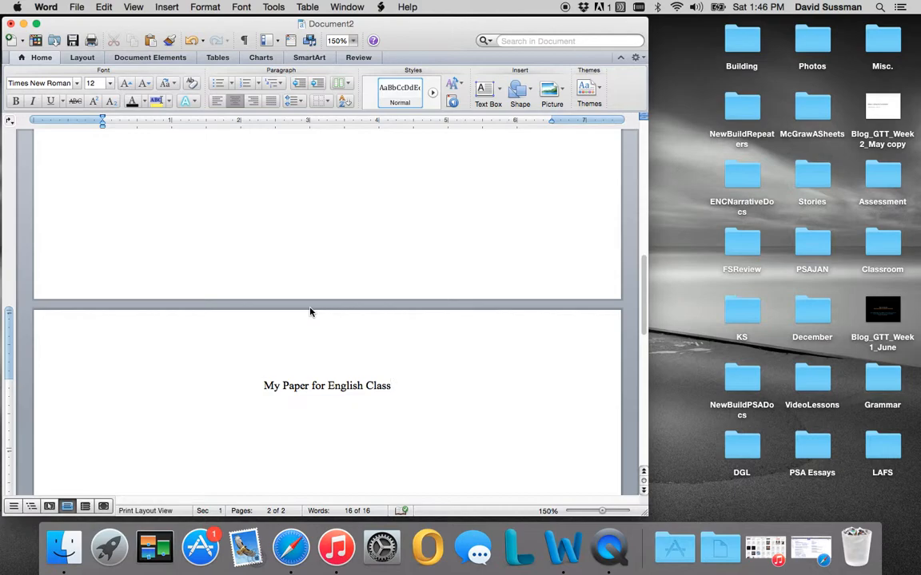
scroll(310, 310, "up", 5)
scroll(310, 307, "up", 5)
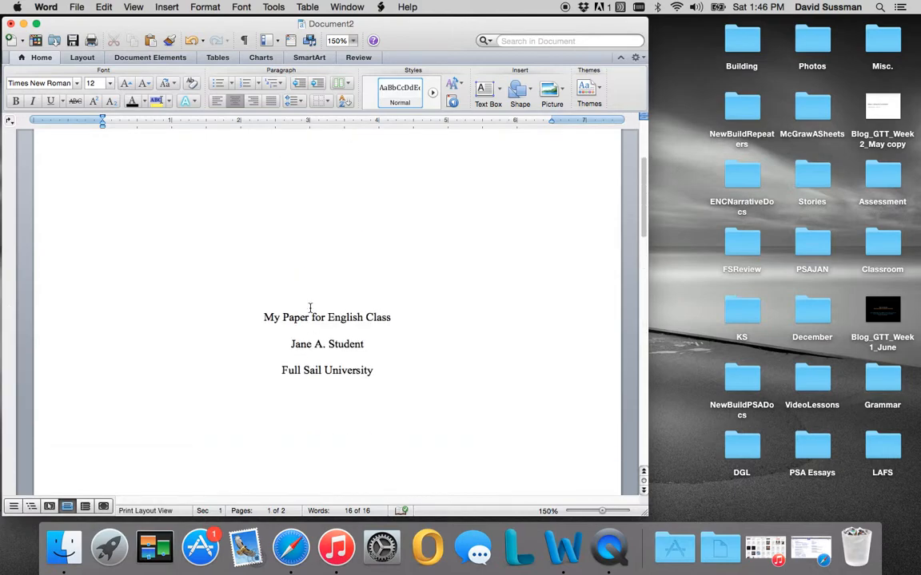
scroll(311, 308, "up", 4)
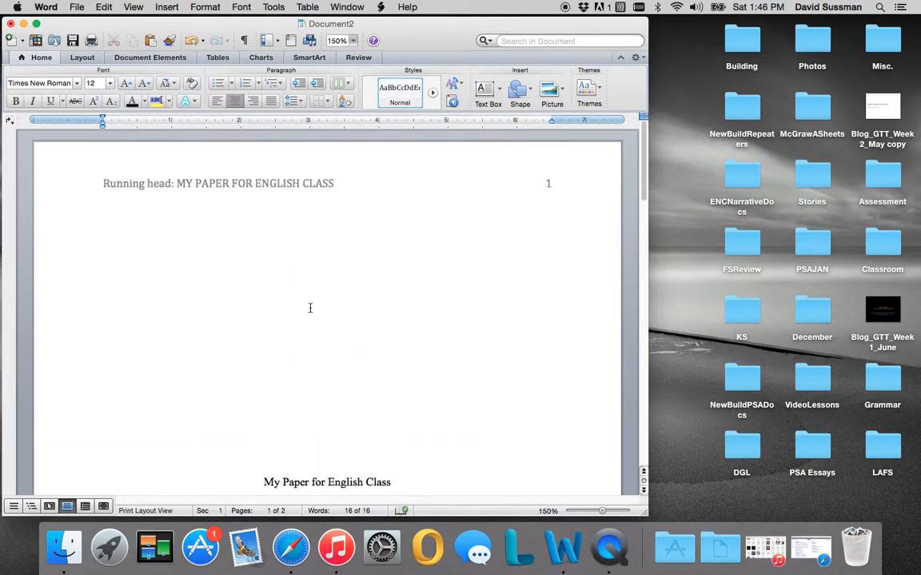
scroll(310, 308, "down", 1)
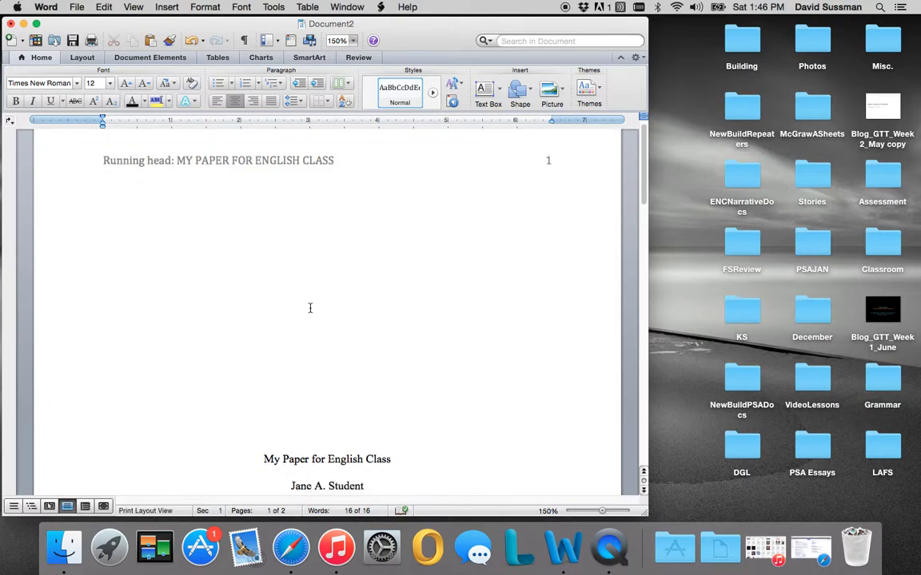
scroll(310, 308, "down", 12)
scroll(310, 307, "down", 3)
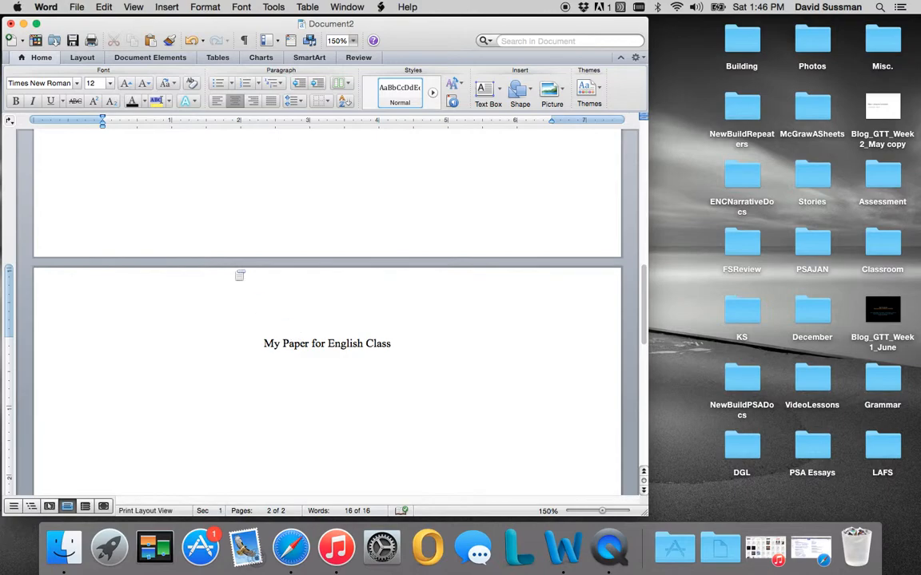
- Open the second page's header for editing and enter "MY PAPER" in capitals, without the "Running head:" label
double_click(197, 280)
scroll(197, 280, "down", 3)
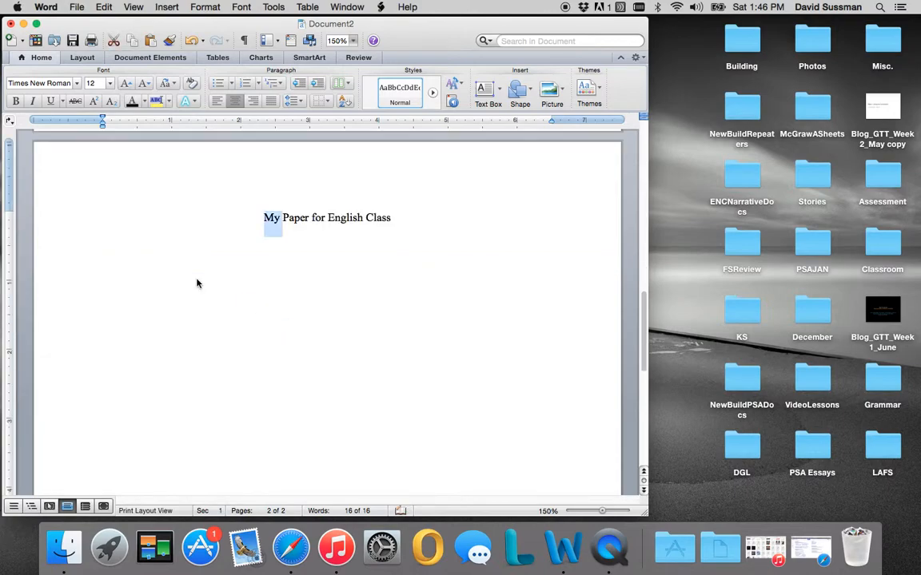
double_click(342, 168)
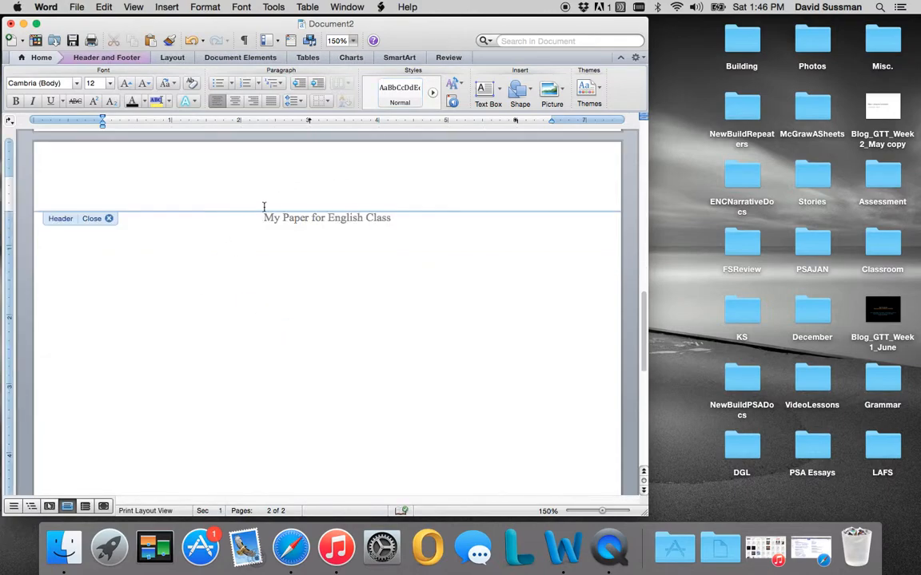
scroll(182, 203, "up", 5)
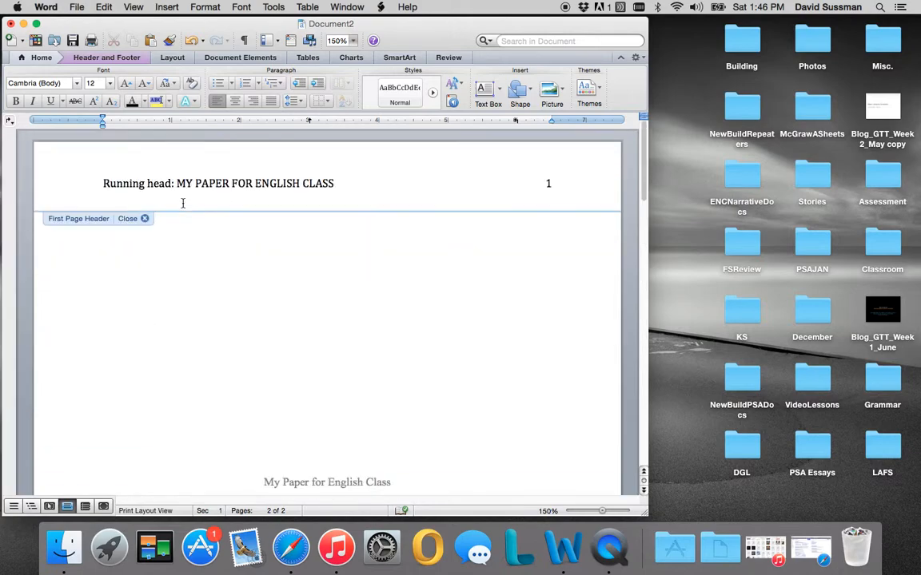
scroll(182, 203, "down", 10)
scroll(182, 203, "up", 9)
scroll(182, 203, "up", 2)
scroll(197, 243, "down", 10)
scroll(197, 243, "down", 5)
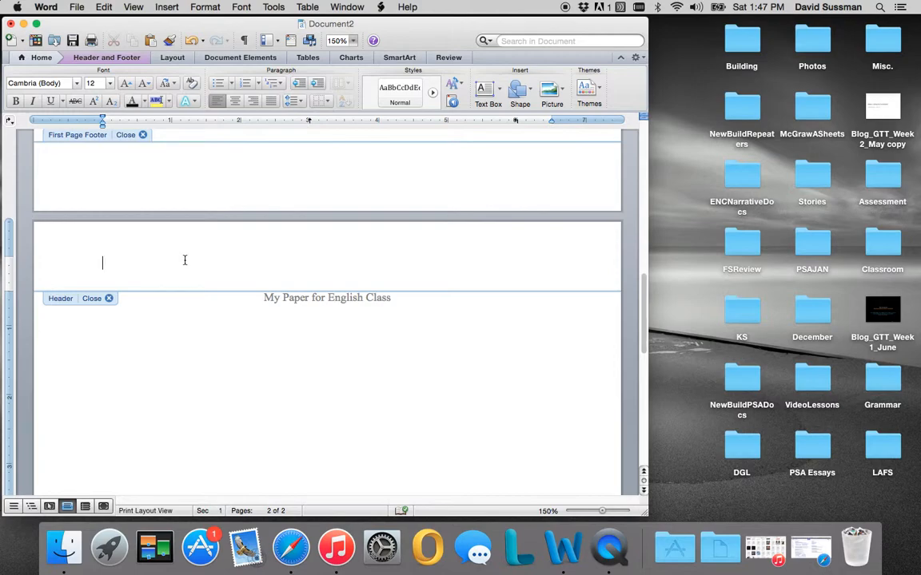
type("MY PAPER")
- Insert a right-aligned page number in the "MY PAPER" header with the number also shown on the first page
left_click(165, 7)
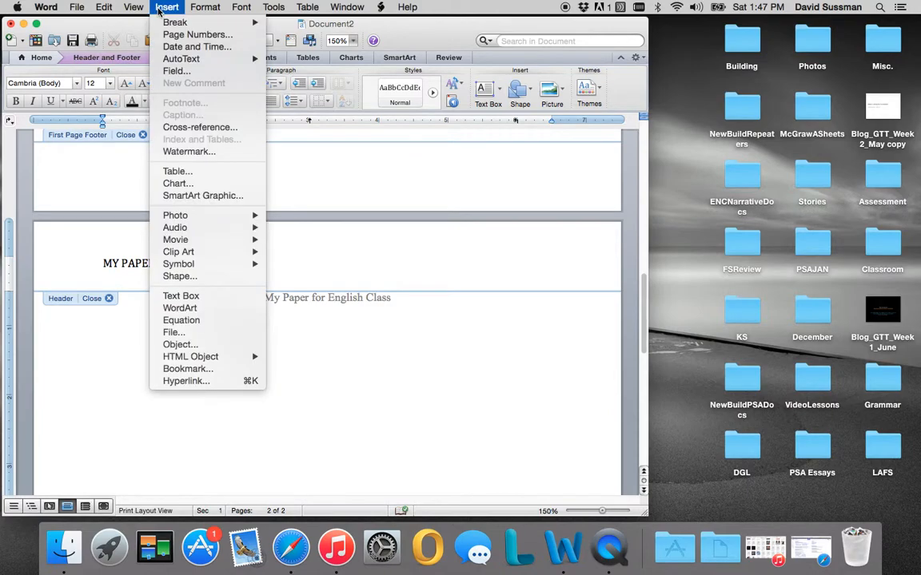
left_click(185, 34)
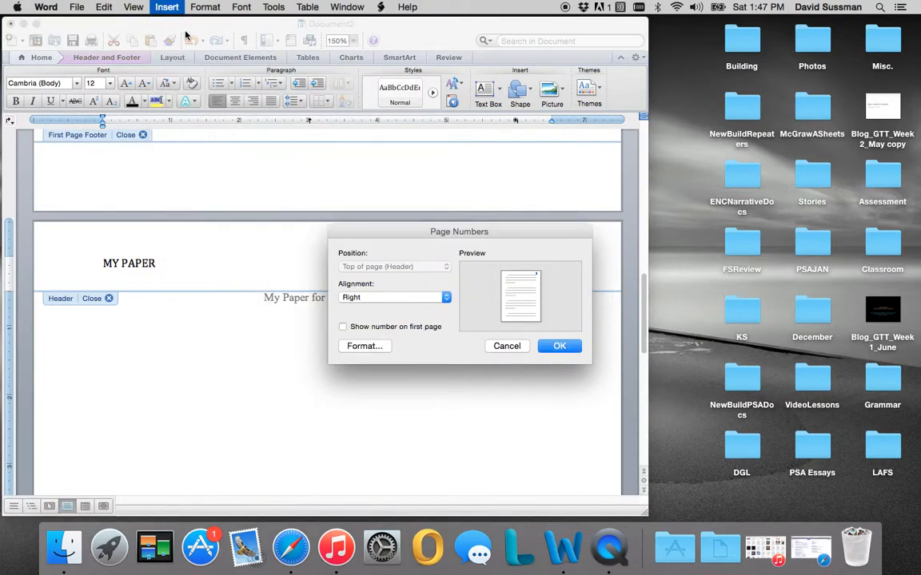
left_click(344, 327)
left_click(560, 346)
scroll(509, 304, "down", 5)
scroll(508, 305, "up", 4)
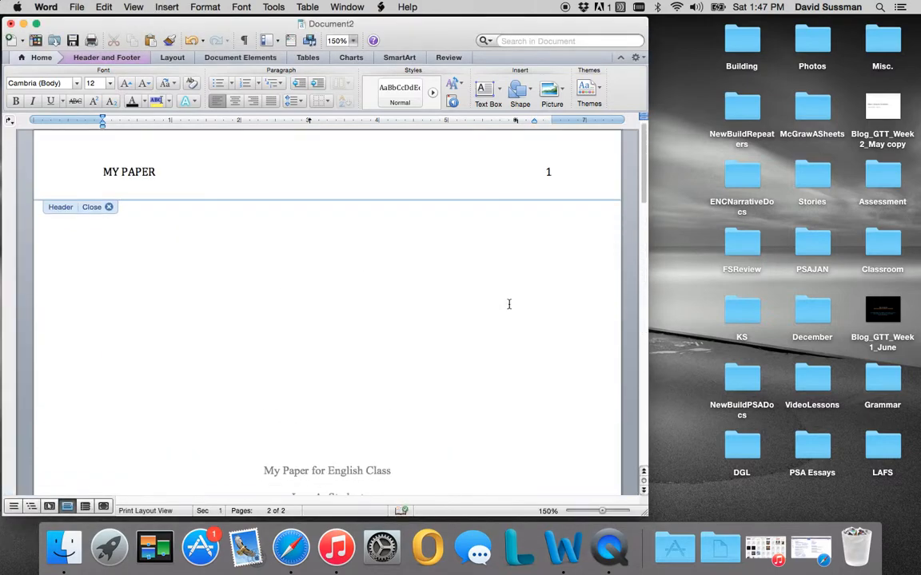
scroll(509, 304, "up", 1)
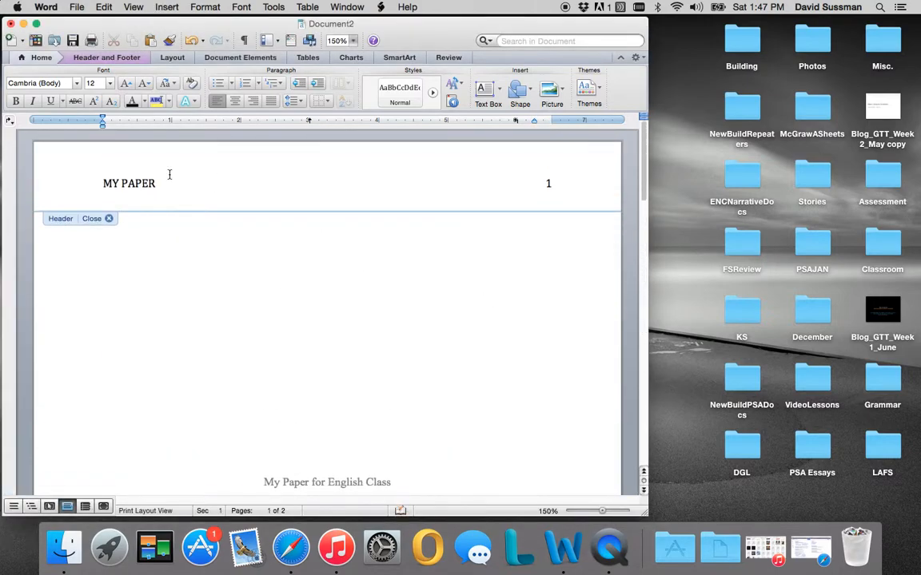
- Turn on the different first-page option to restore the title page's running head, and close the header
left_click(115, 59)
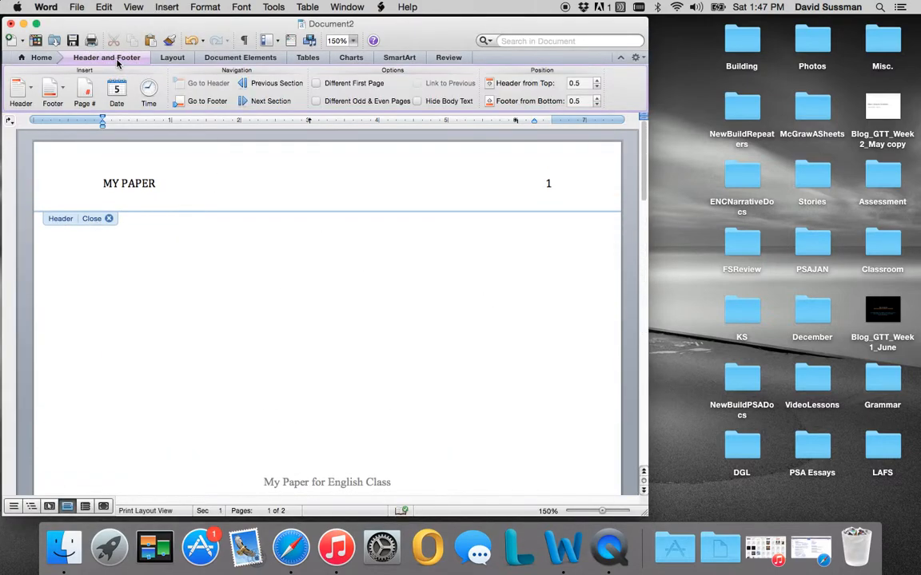
left_click(316, 83)
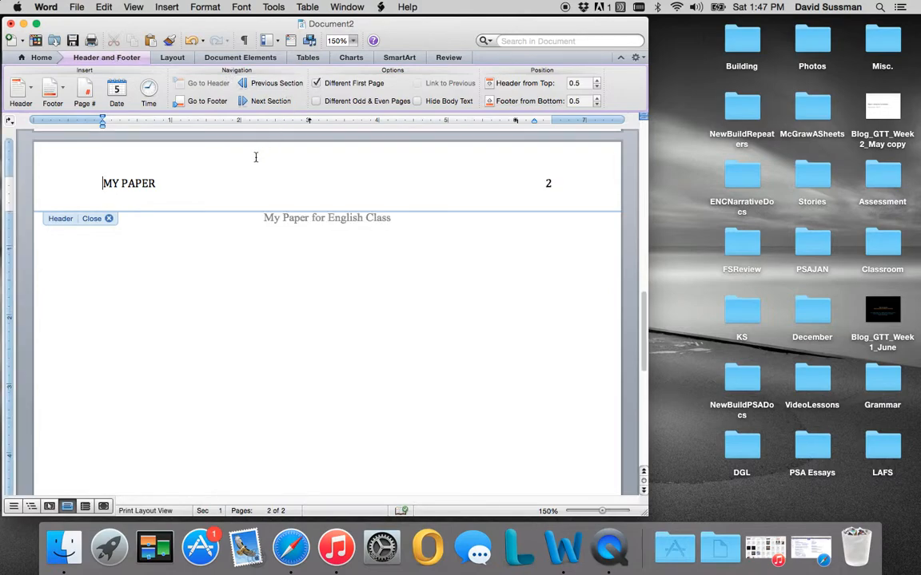
scroll(256, 156, "up", 10)
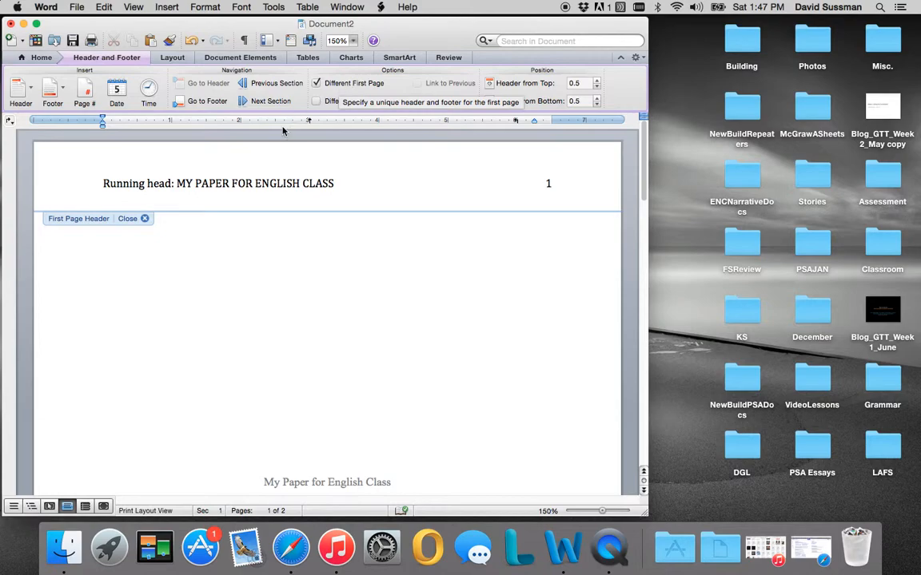
left_click(144, 219)
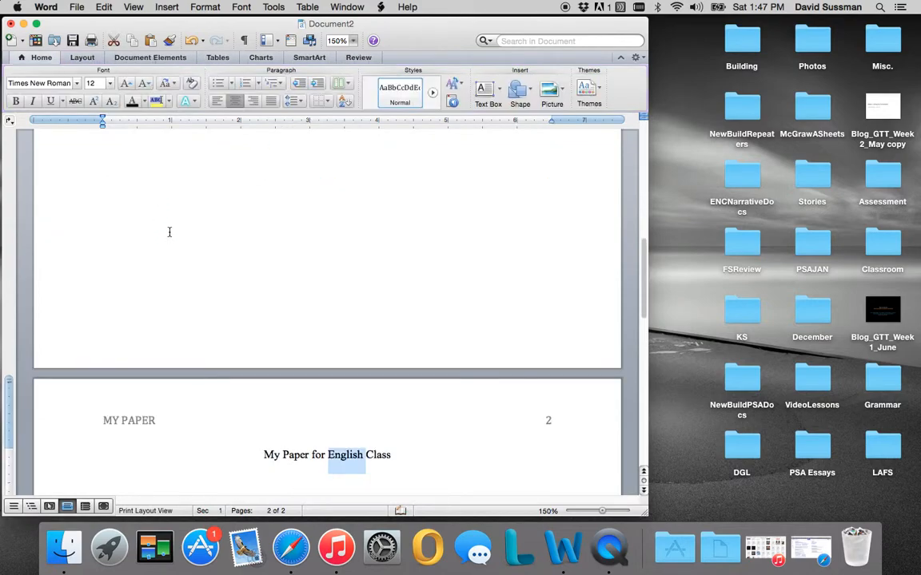
- Below the second page's title, start a left-aligned, first-line-indented paragraph reading "Here is where I will write my paper."
scroll(254, 377, "up", 15)
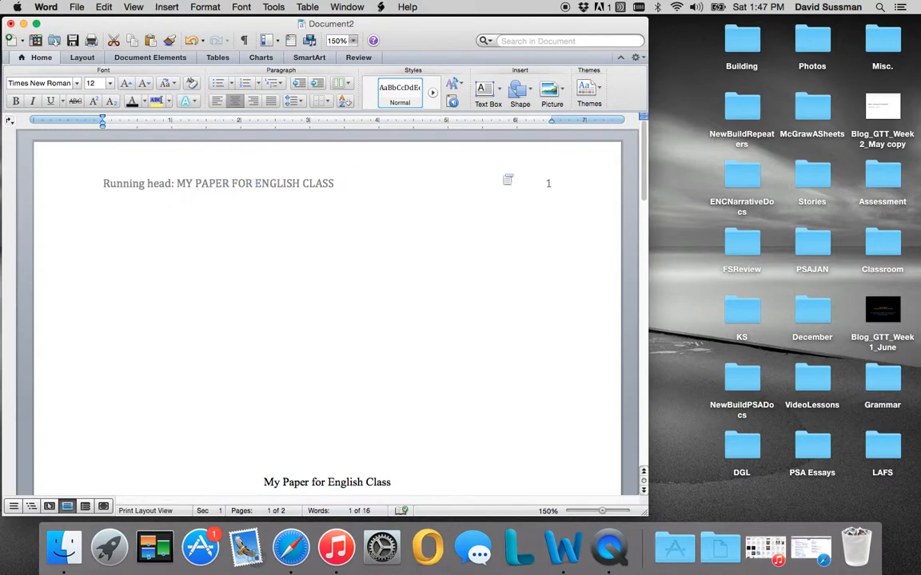
scroll(473, 305, "down", 15)
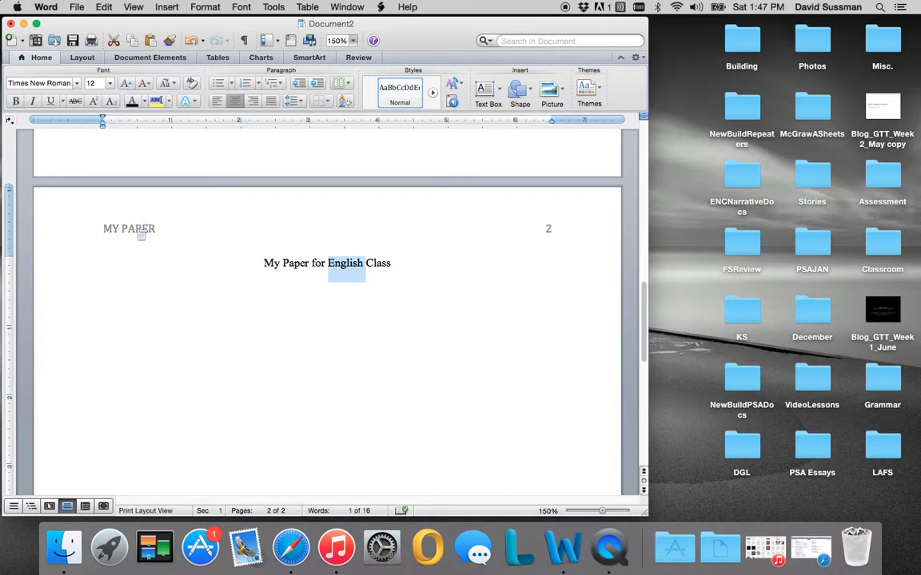
left_click(396, 263)
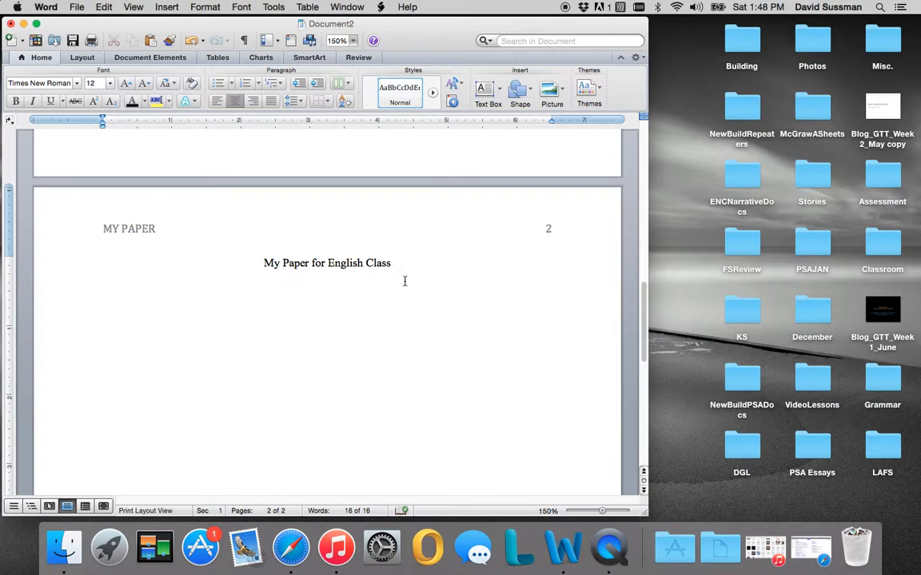
key("Return")
left_click(217, 107)
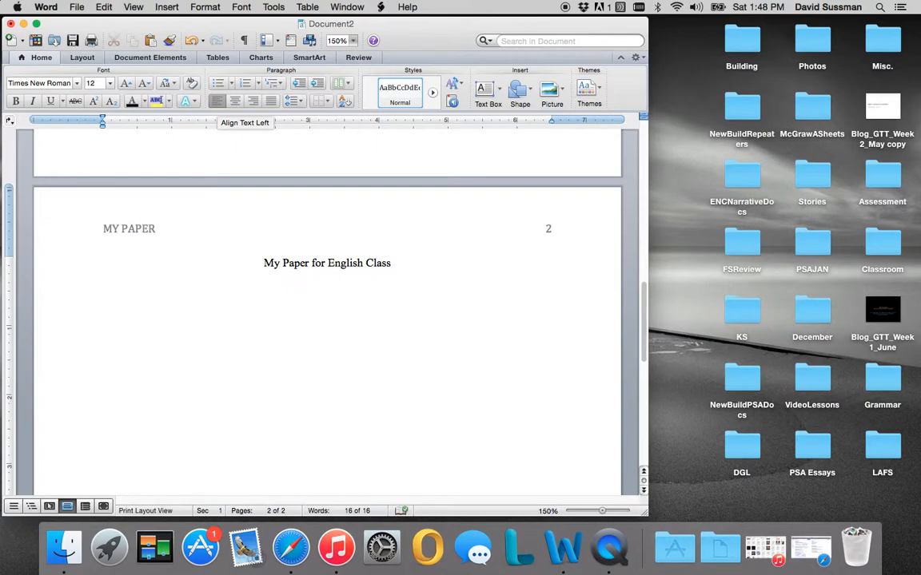
type("Here is")
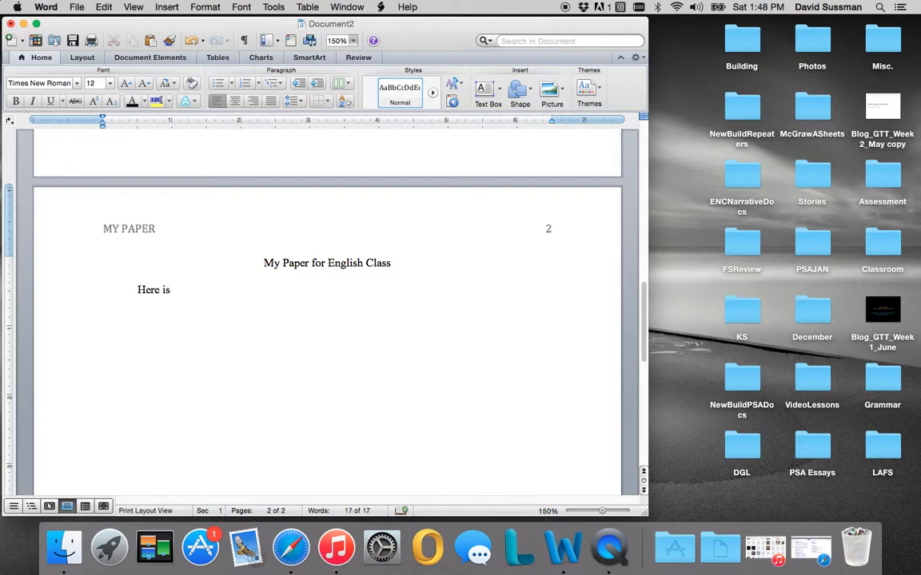
type(" where I will write my paper.")
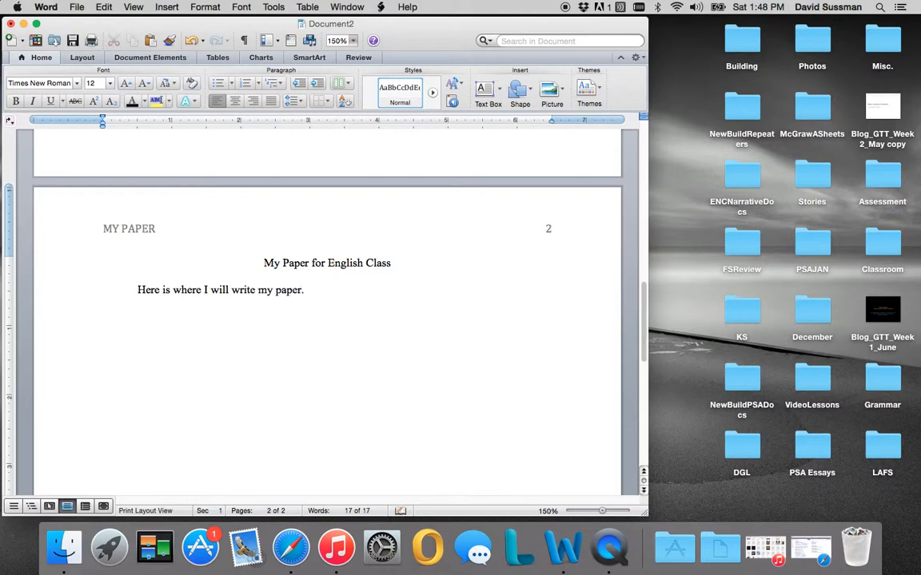
- Copy the sentence "Here is where I will write my paper." and paste it repeatedly to extend the paragraph to six lines
left_click_drag(138, 289, 304, 289)
key("super+c")
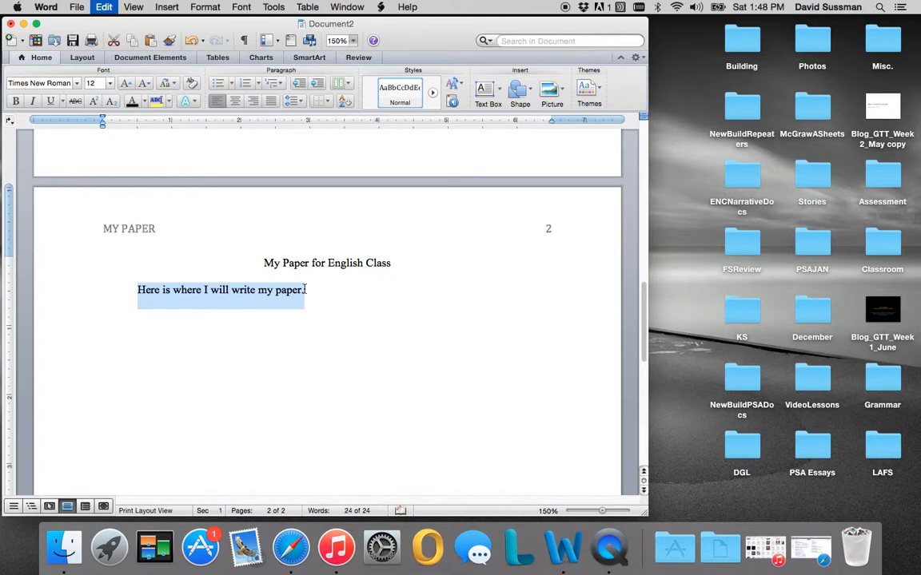
left_click(337, 289)
key("super+v")
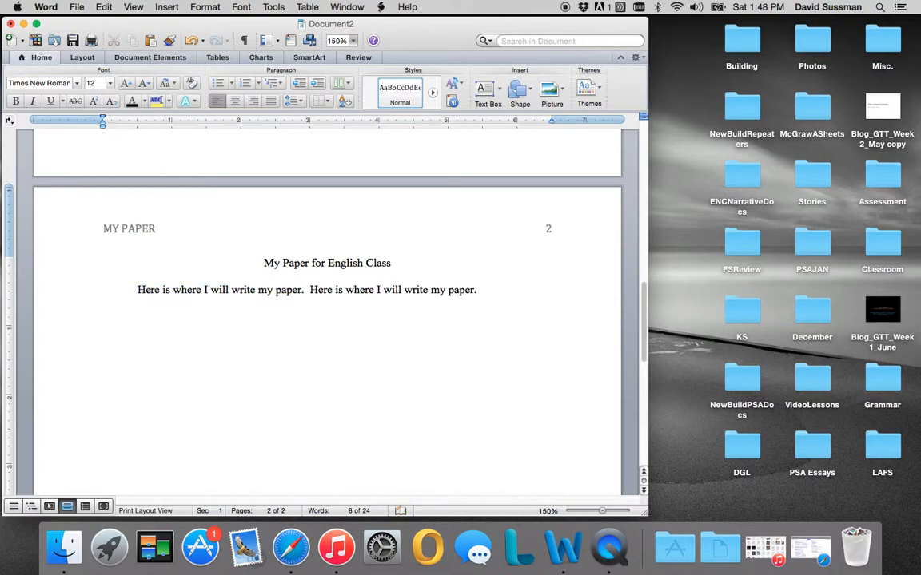
key("super+v")
key("super+v")
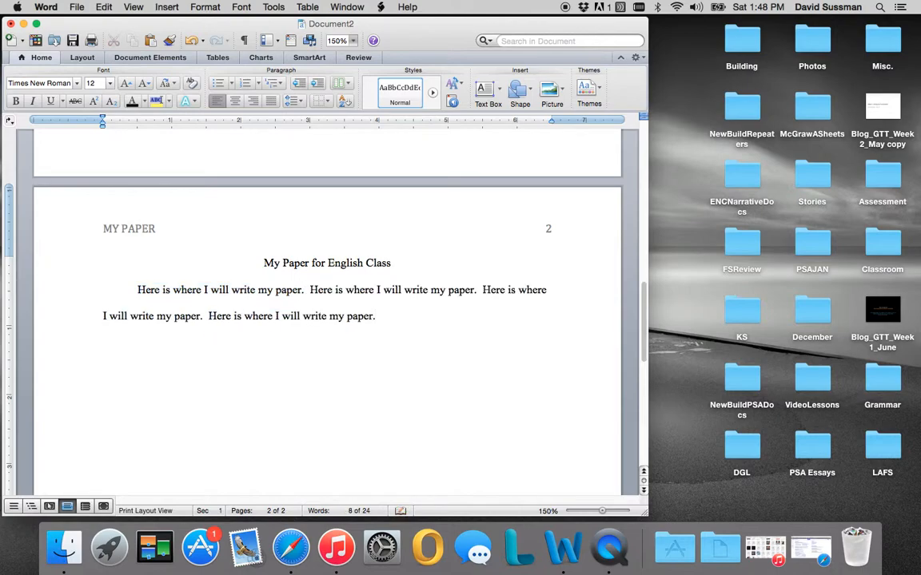
key("super+v")
key("super+v")
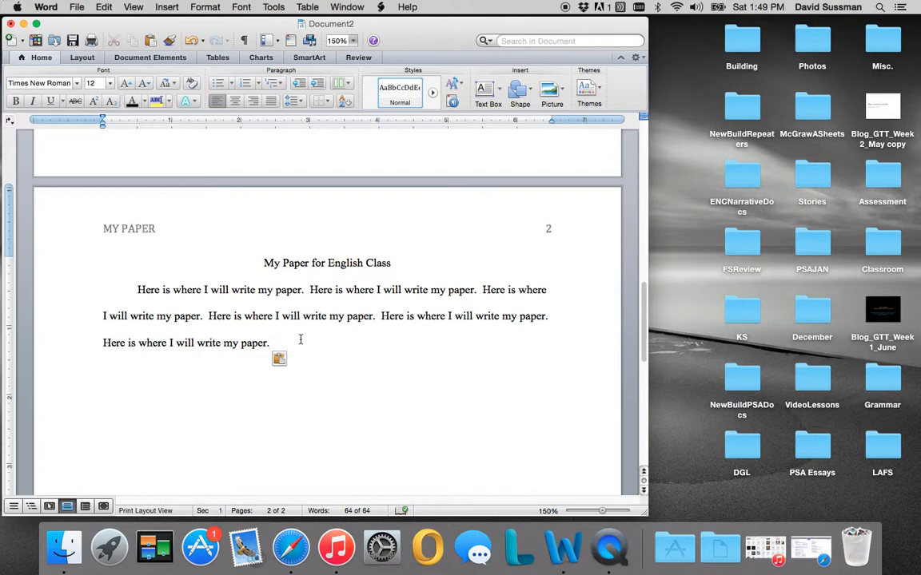
key("cmd+v")
key("cmd+v")
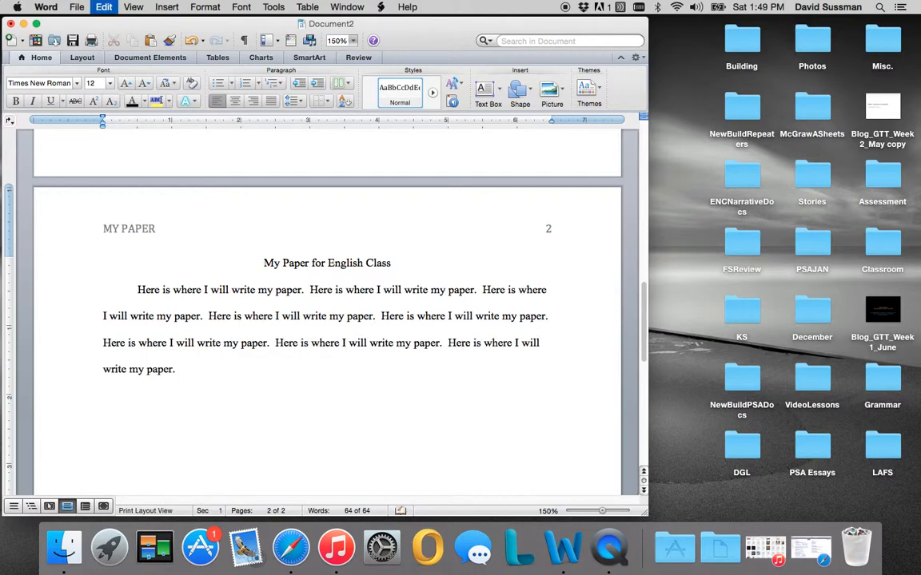
key("super+v")
key("super+v")
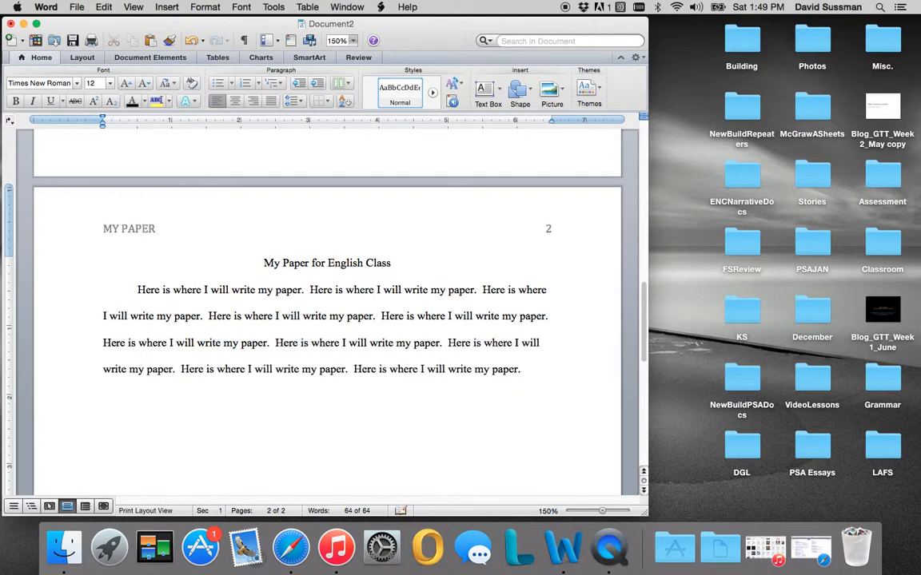
key("super+v")
key("super+v")
key("super+v")
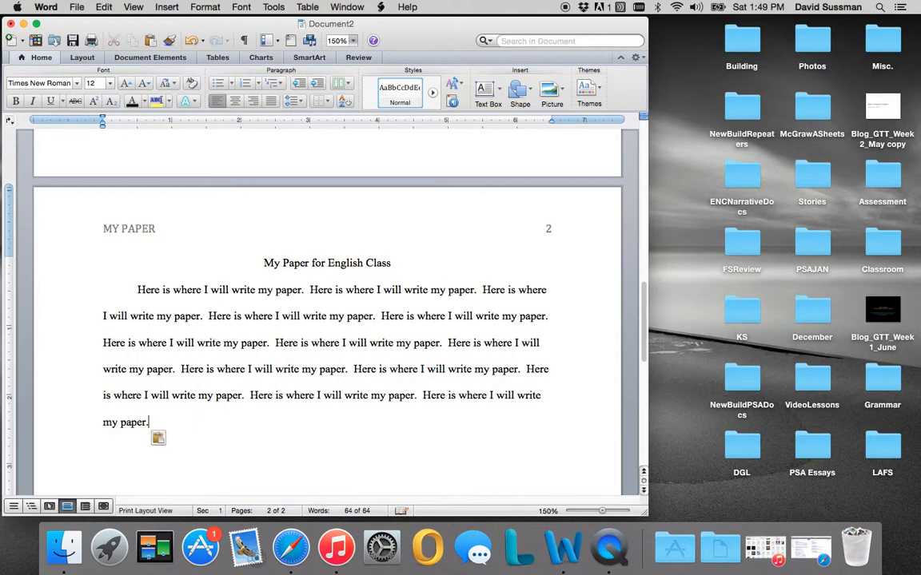
key("super+v")
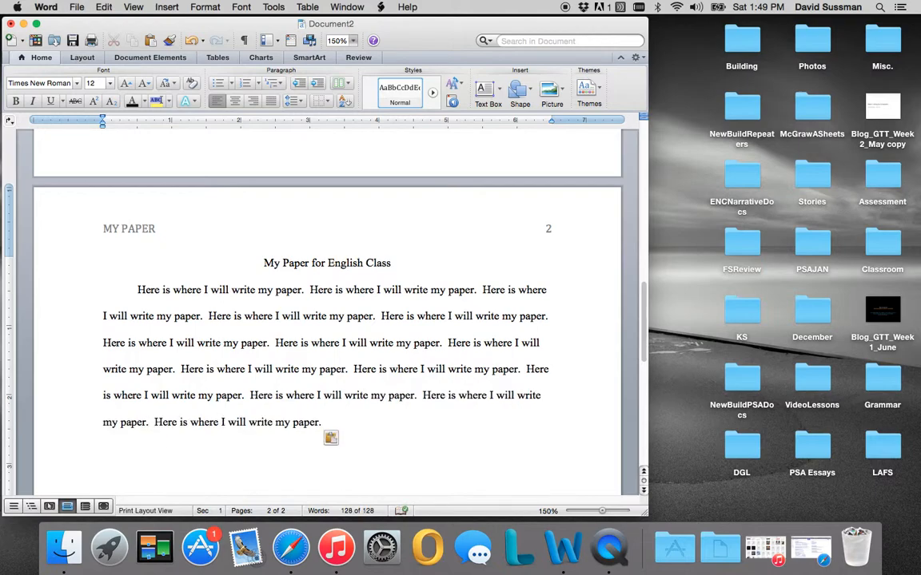
- Start a second indented paragraph and paste "Here is where I will write my paper." repeatedly until it runs onto a sixth line
key("Return")
key("super+v")
key("super+v")
key("super+v")
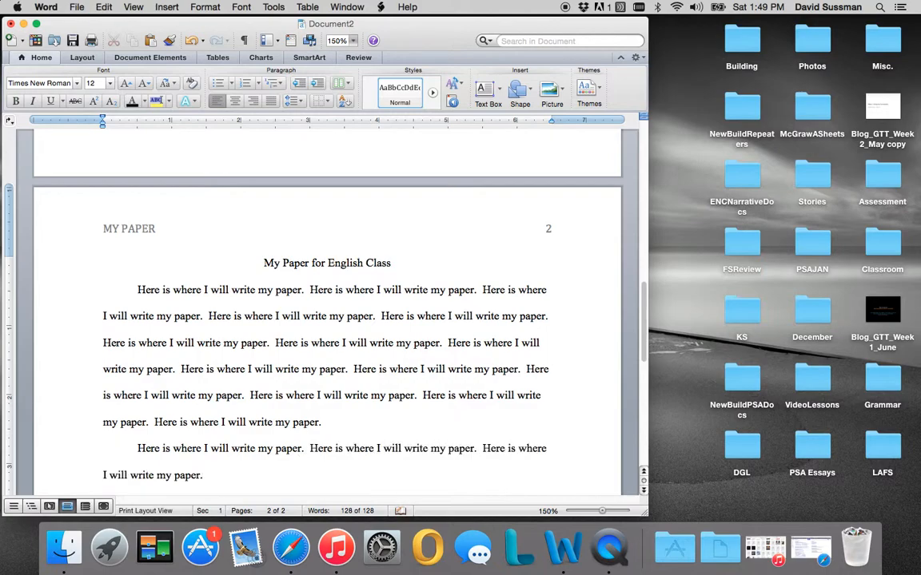
key("super+v")
key("super+v")
key("super+v")
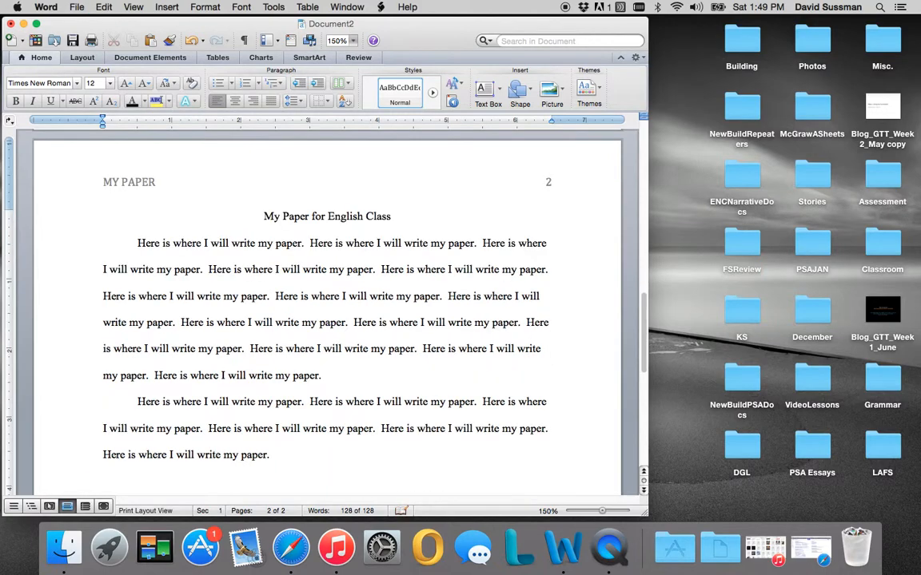
key("super+v")
key("super+v")
key("super+v")
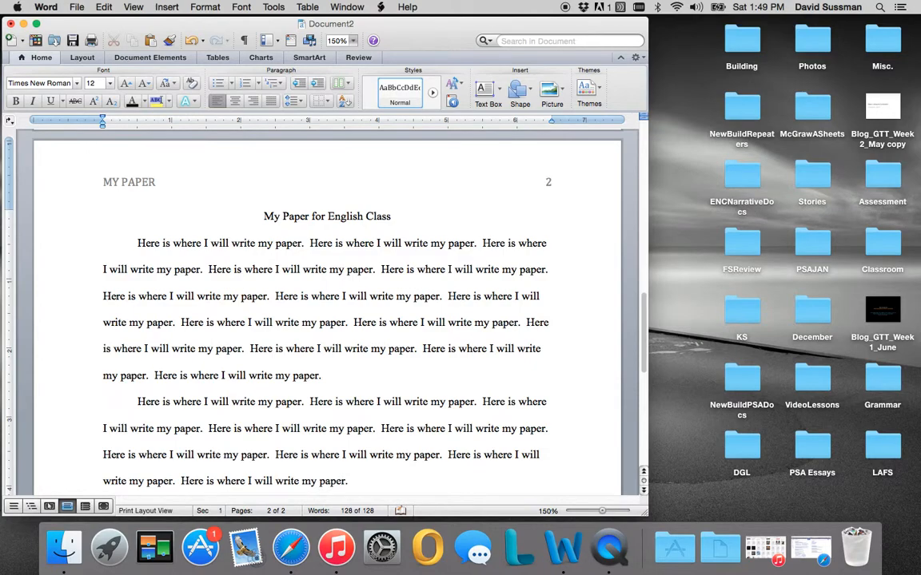
key("super+v")
key("super+v")
key("super+v")
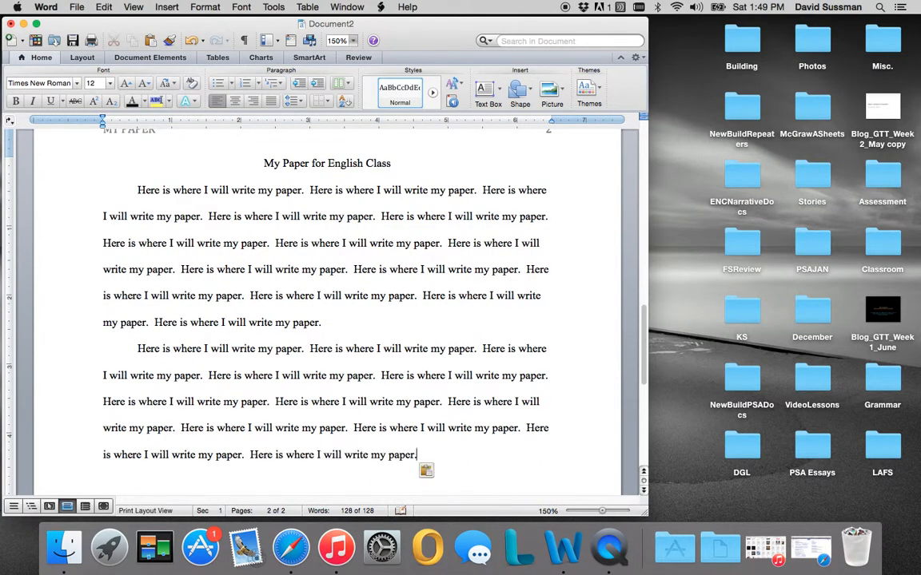
key("super+v")
- Insert two blank lines between the two body paragraphs and remove the first-line indent from both paragraphs
left_click(329, 319)
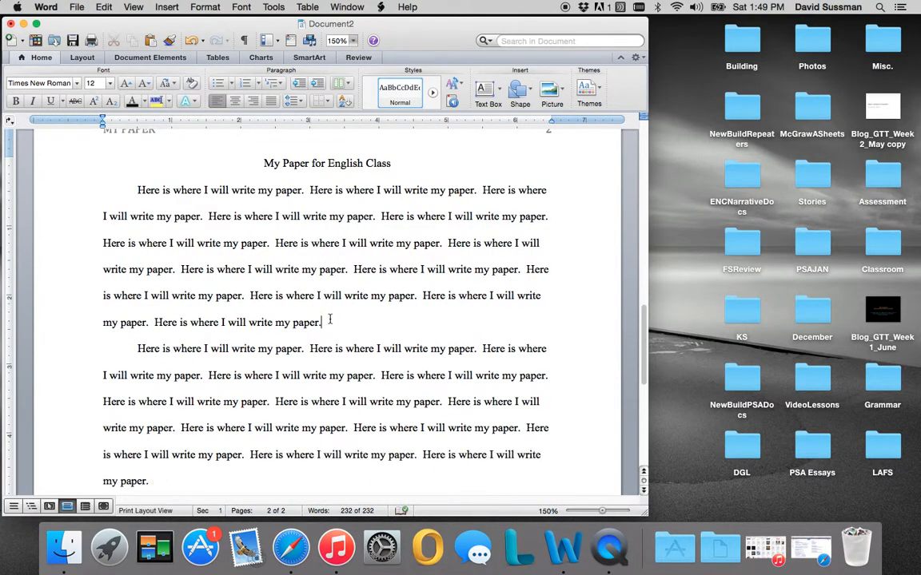
key("Return")
key("Return")
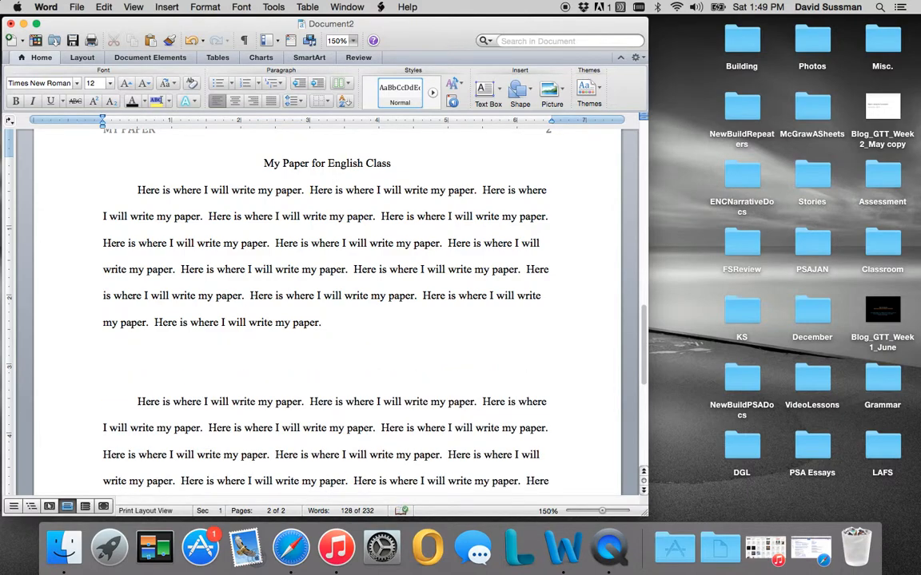
left_click(137, 401)
key("BackSpace")
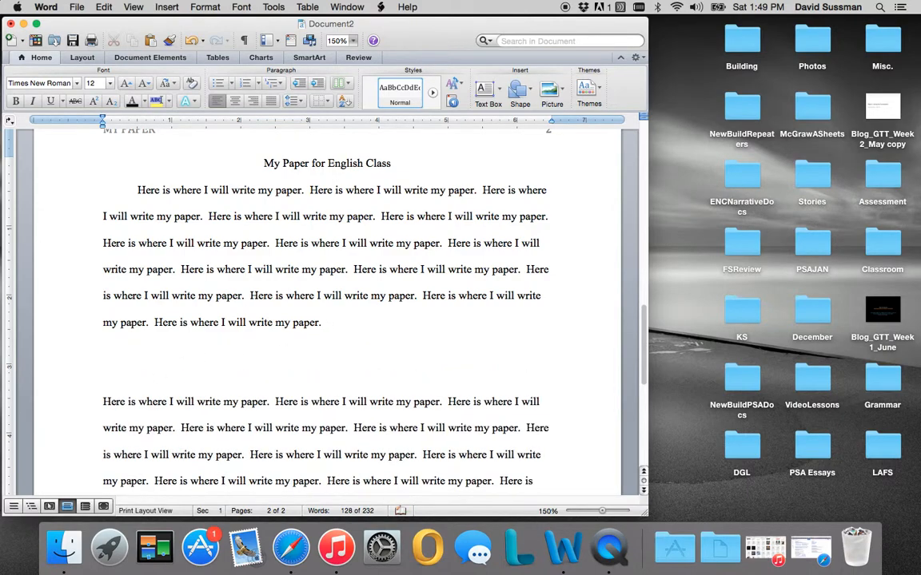
left_click(125, 183)
key("BackSpace")
key("BackSpace")
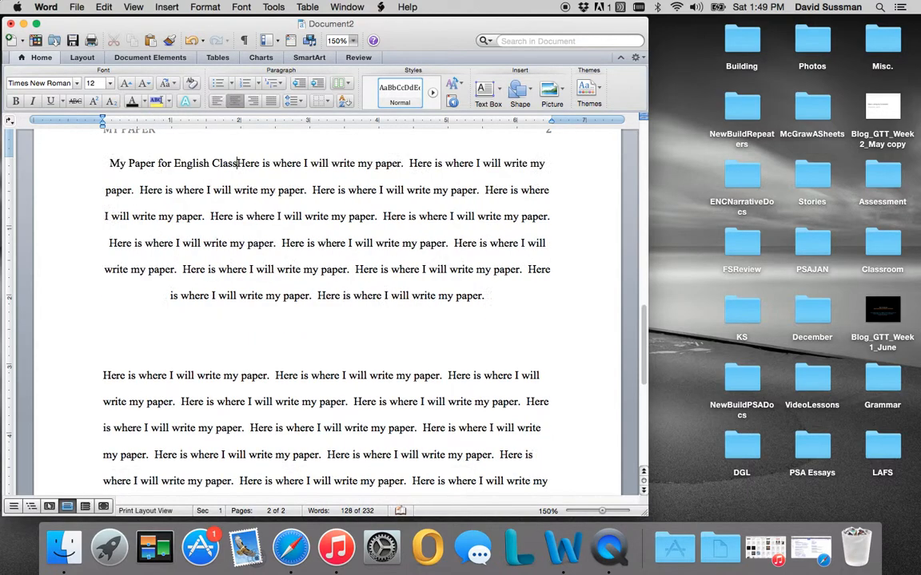
- Put the first paragraph back on its own line below the title, left-align it and restore its first-line indent
key("Return")
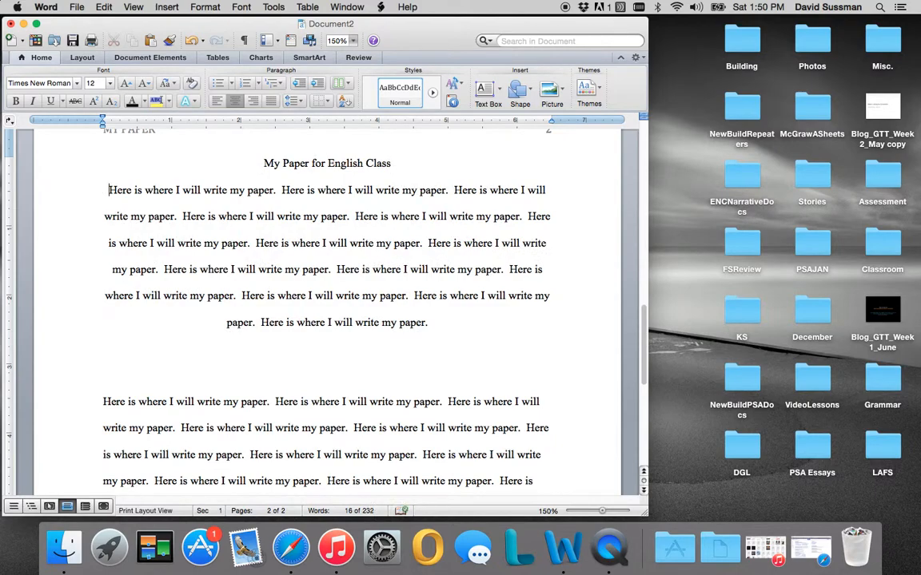
left_click_drag(429, 322, 84, 190)
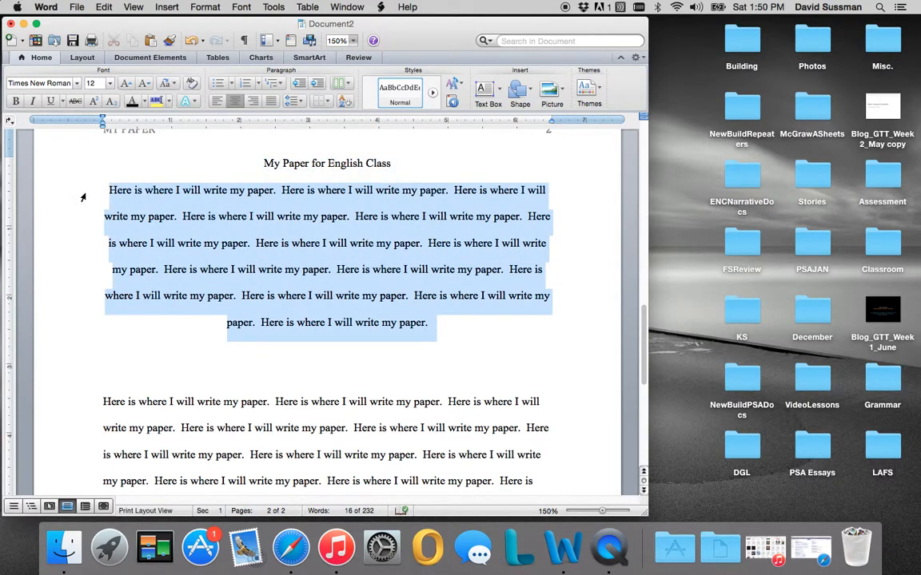
left_click(213, 102)
left_click(179, 231)
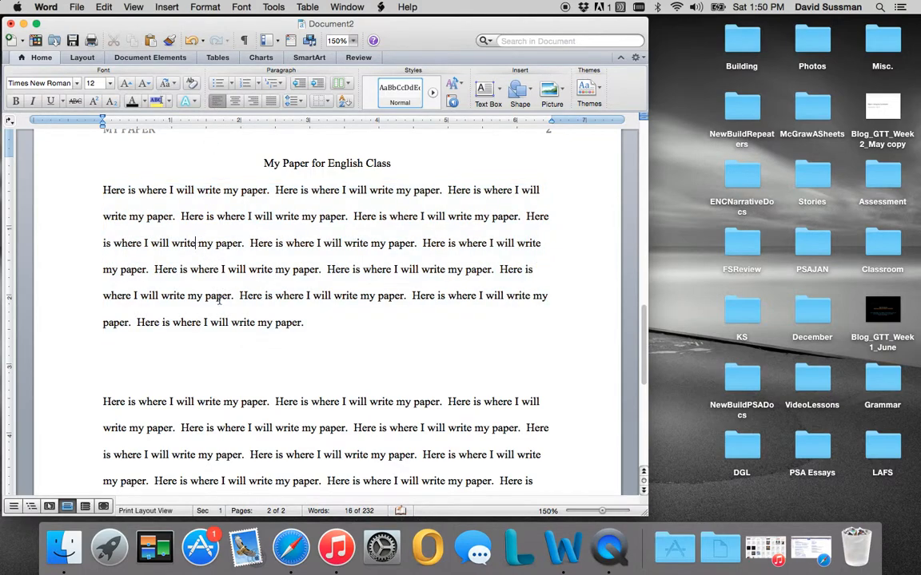
left_click(103, 191)
key("Tab")
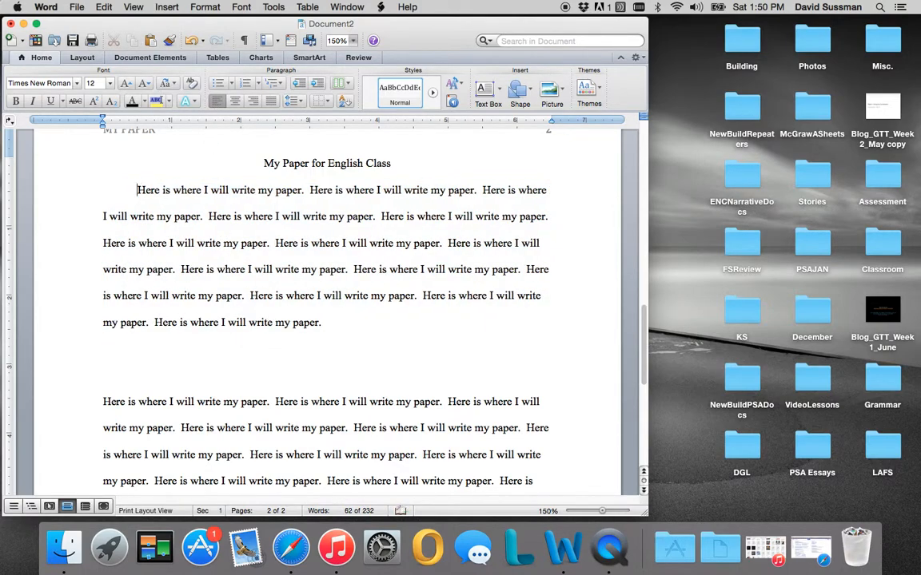
- Remove the blank lines between the two body paragraphs and indent the second paragraph's first line
left_click(104, 402)
key("Tab")
key("BackSpace")
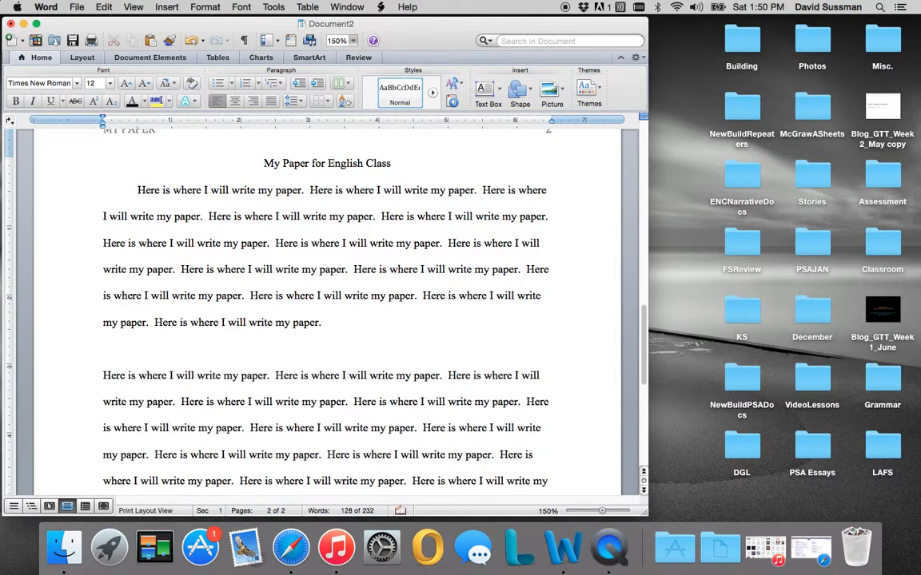
key("BackSpace")
key("Tab")
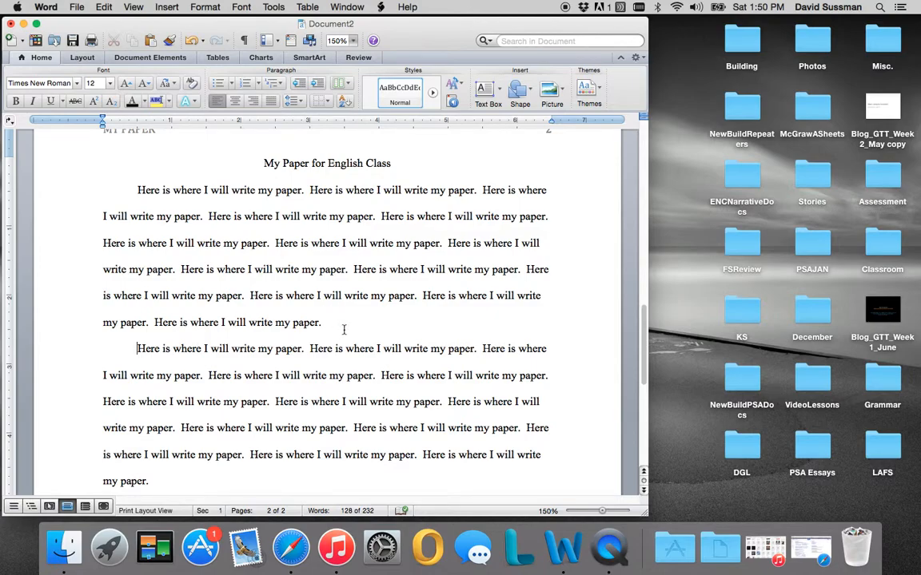
scroll(323, 320, "down", 3)
scroll(315, 316, "up", 3)
scroll(316, 316, "down", 2)
left_click(182, 437)
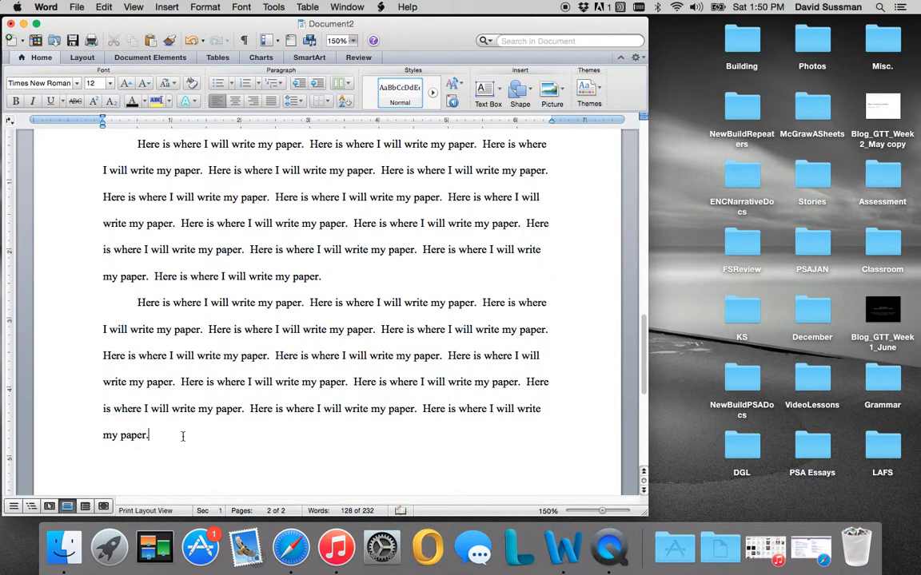
type("Here is where I will write my paper.")
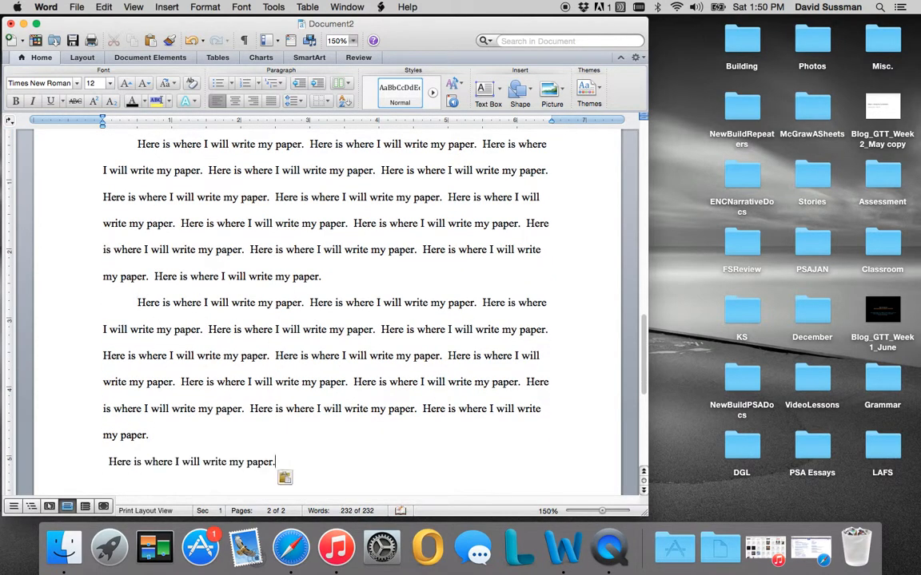
key("BackSpace")
key("BackSpace")
key("BackSpace")
key("BackSpace")
key("BackSpace")
key("BackSpace")
key("BackSpace")
key("BackSpace")
key("BackSpace")
key("BackSpace")
key("BackSpace")
key("BackSpace")
key("BackSpace")
key("BackSpace")
key("BackSpace")
key("BackSpace")
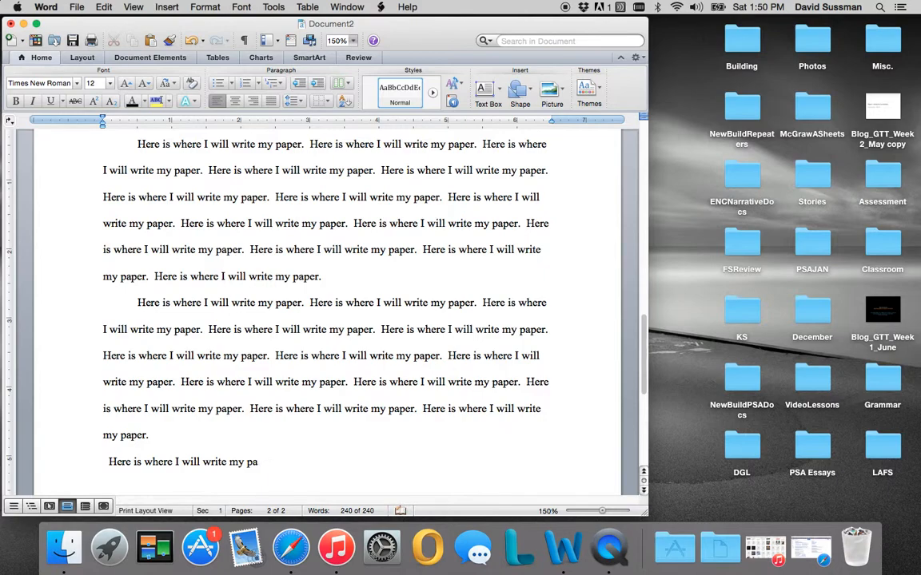
key("BackSpace")
key("BackSpace")
key("BackSpace")
key("BackSpace")
key("BackSpace")
key("BackSpace")
key("BackSpace")
key("BackSpace")
key("BackSpace")
key("BackSpace")
key("BackSpace")
key("BackSpace")
key("BackSpace")
key("BackSpace")
key("BackSpace")
key("BackSpace")
key("BackSpace")
key("BackSpace")
key("BackSpace")
key("BackSpace")
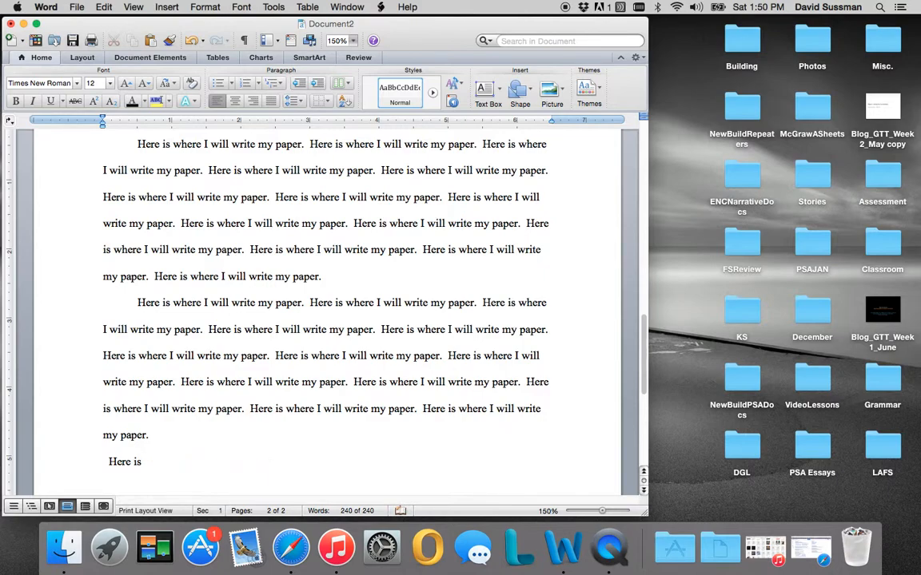
- Add a third indented paragraph repeating "Here is where I will write my paper." until it fills four lines on the third page
key("Tab")
type("Here is where I will write my paper.")
type("Here is where I will write my paper.")
type("Here is where I will write my paper.")
type("Here is where I will write my paper.")
type("Here is where I will write my paper.")
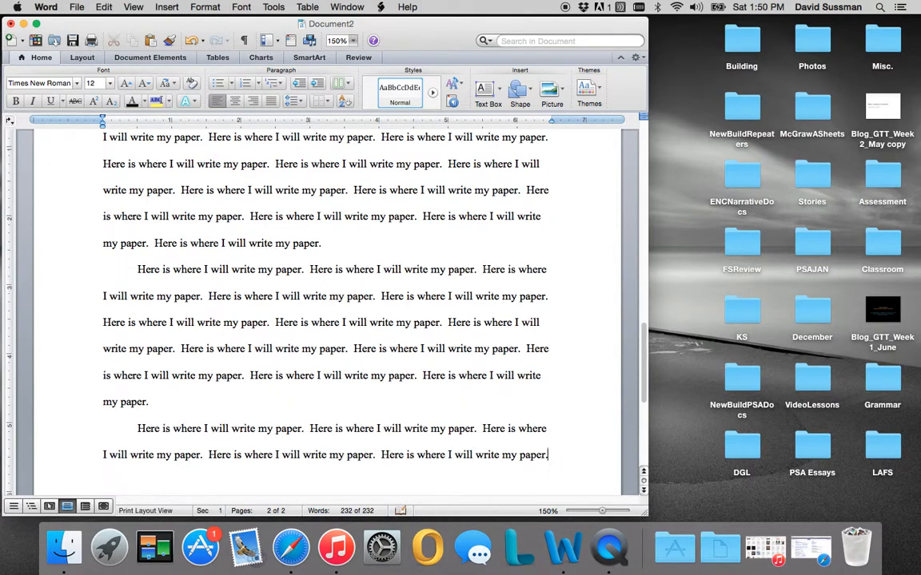
type("Here is where I will write my paper.")
type("Here is where I will write my paper.")
type("v")
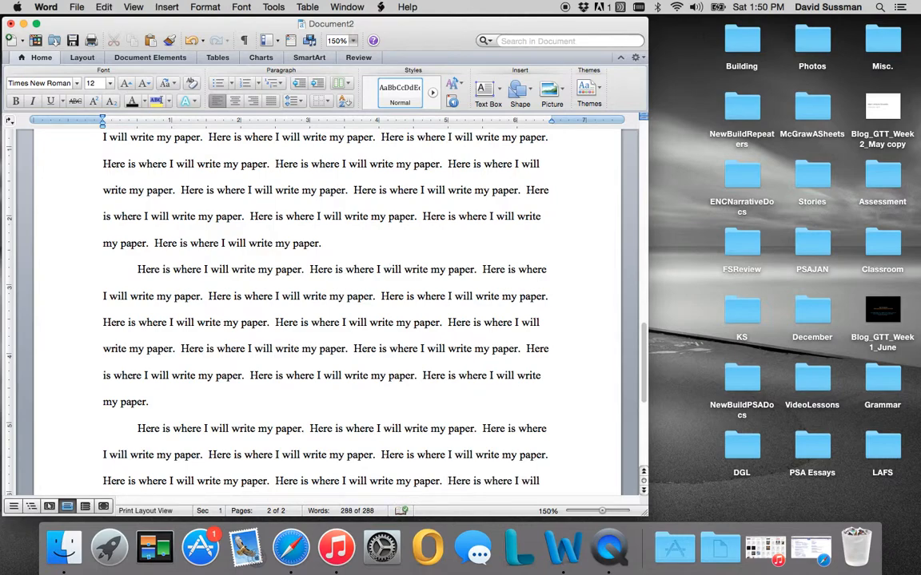
type("Here is where I will write my paper.")
type("Here is where I will write my paper.")
type("Here is where I will write my paper.")
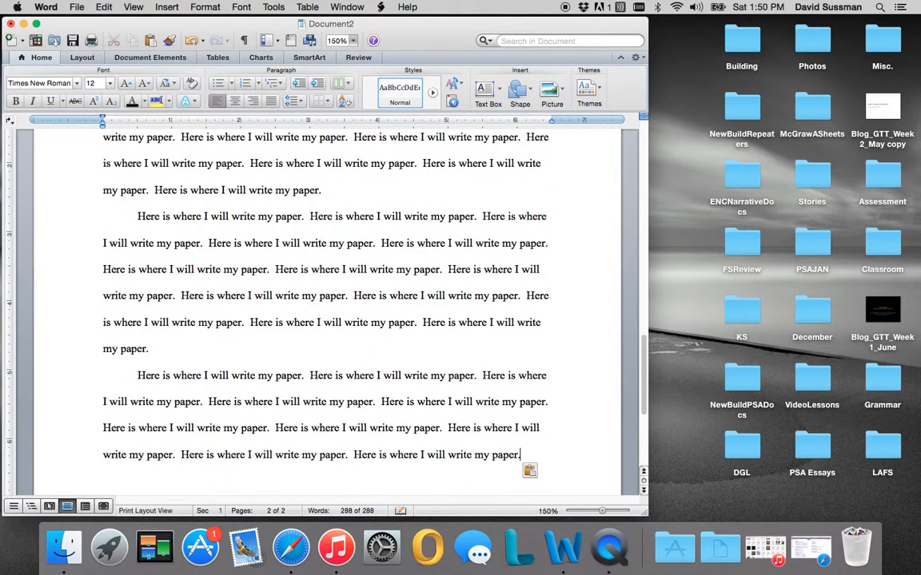
type("Here is where I will write my paper.")
type("Here is where I will write my paper.")
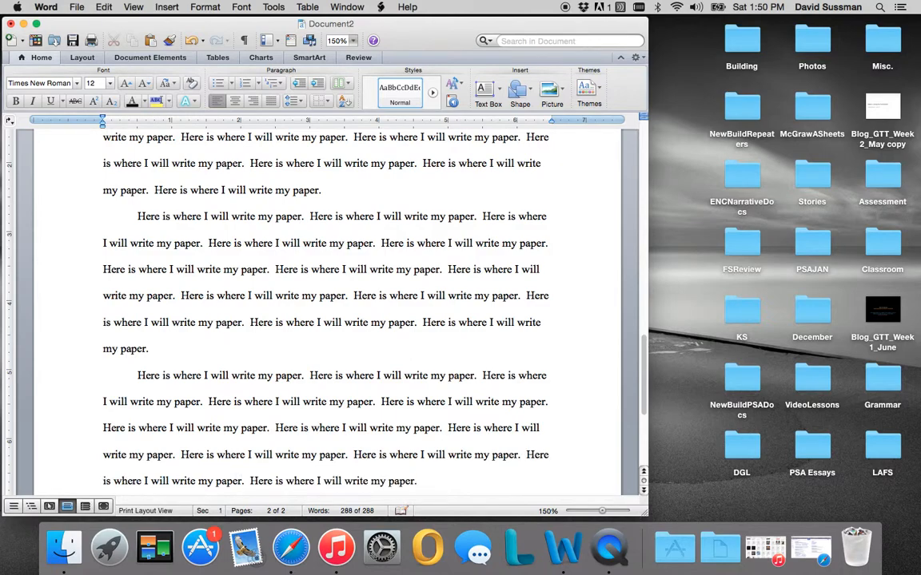
type("Here is where I will write my paper.")
type("Here is where I will write my paper.")
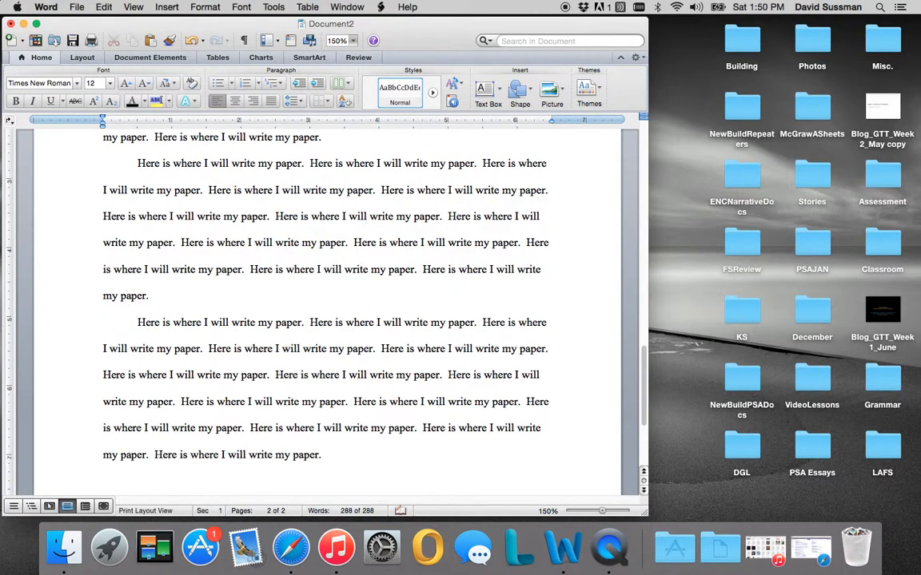
type("Here is where I will write my paper.")
type("Here is where I will write my paper.")
type("Here is where I will write my paper.")
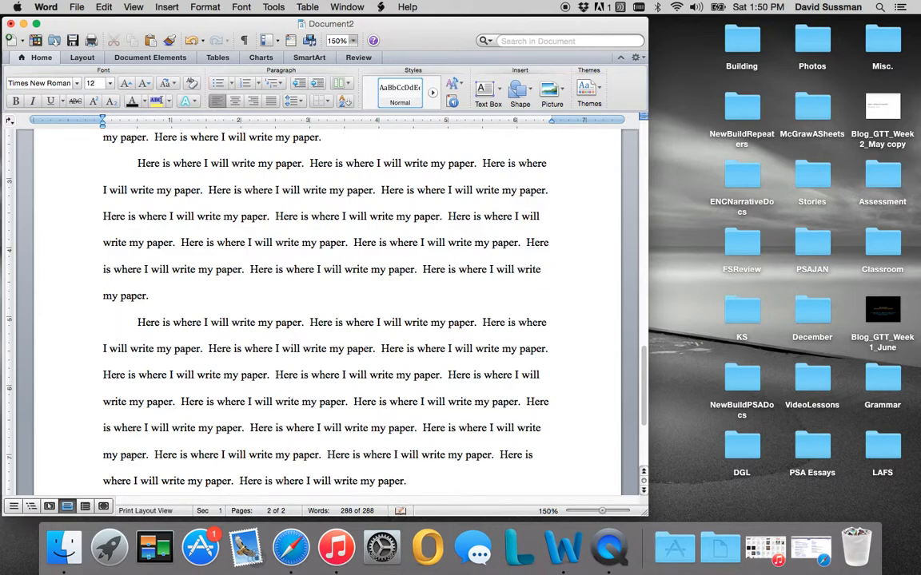
type("Here is where I will write my paper.")
key("BackSpace")
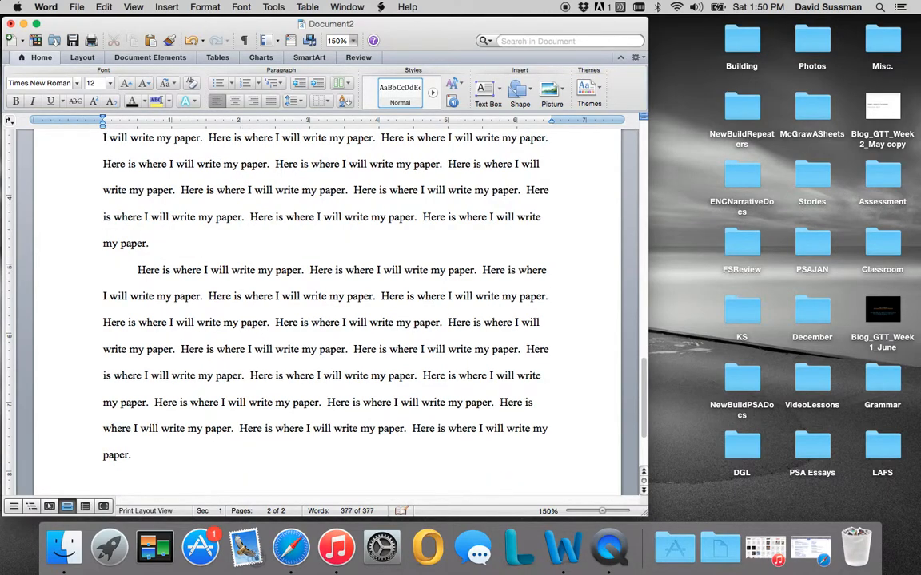
type("Here is where I will write my paper.")
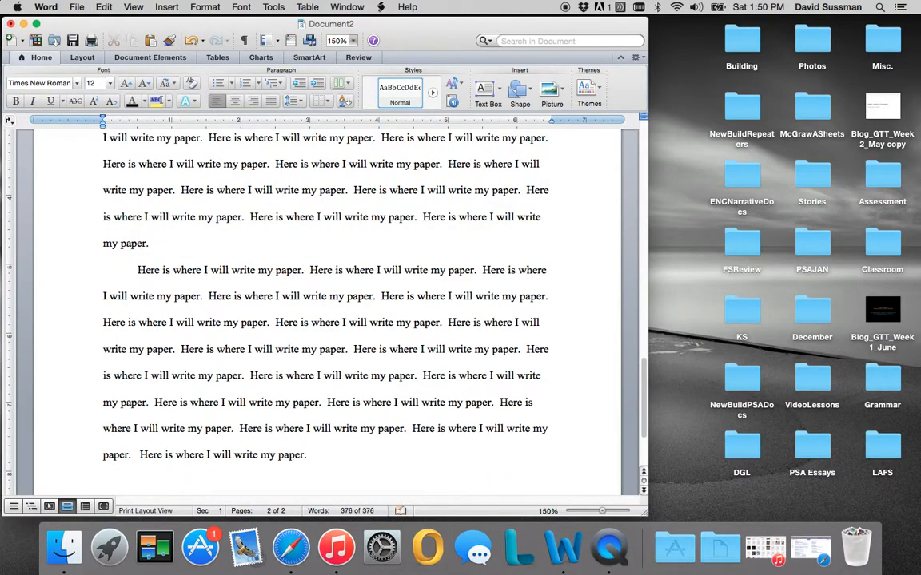
type("Here is where I will write my paper.")
type("Here is where I will write my paper.")
type("Here is where I will write my paper.")
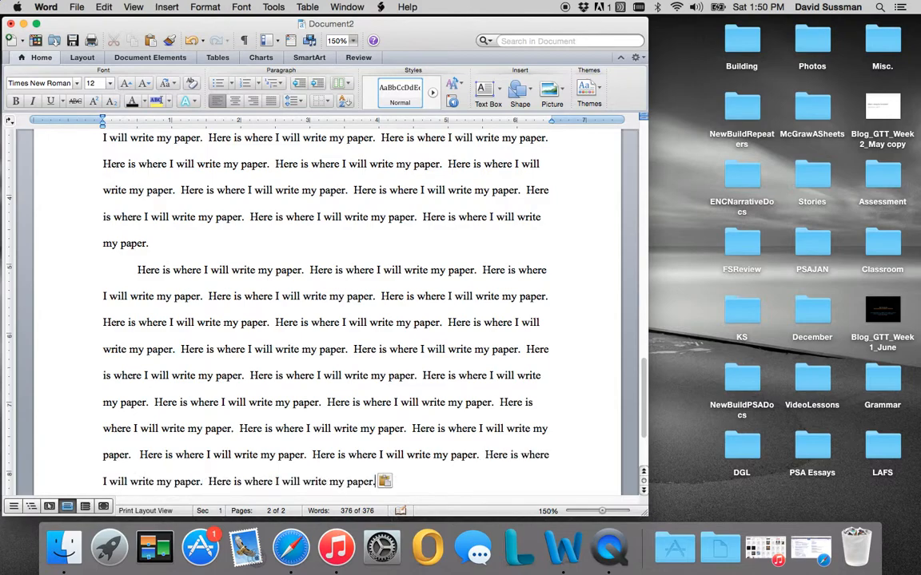
type("Here is where I will write my paper.")
type("Here is where I will write my paper.")
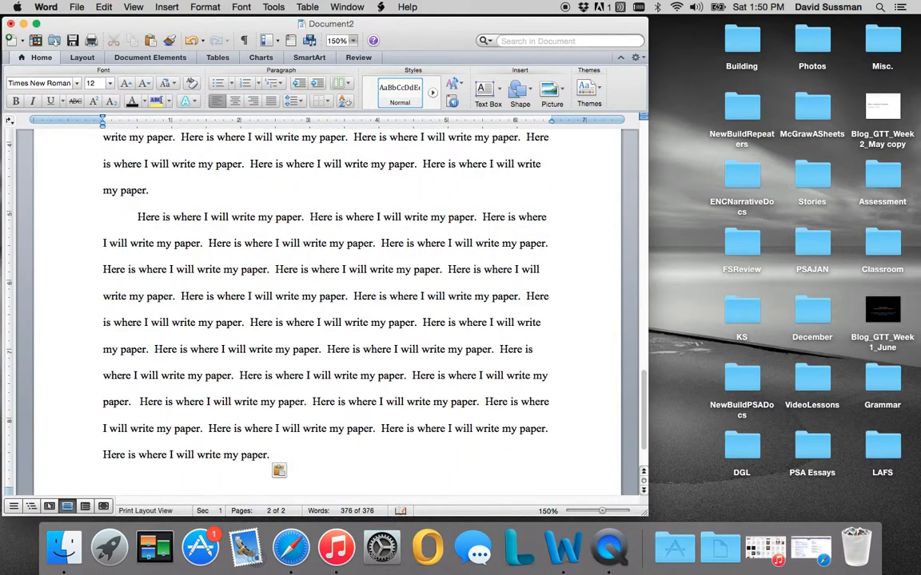
type("Here is where I will write my paper.")
type("Here is where I will write my paper.")
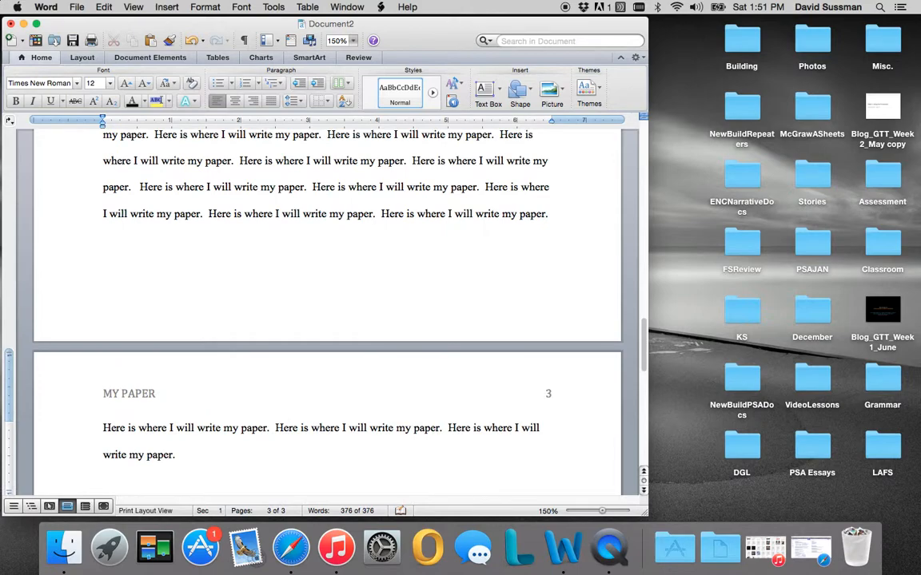
type("Here is where I will write my paper.")
type("Here is where I will write my paper.")
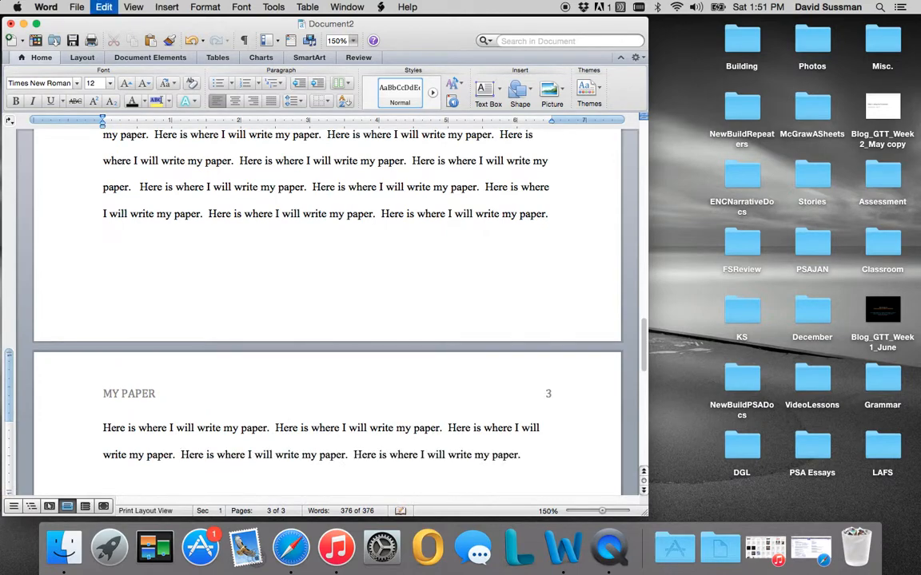
type("Here is where I will write my paper.")
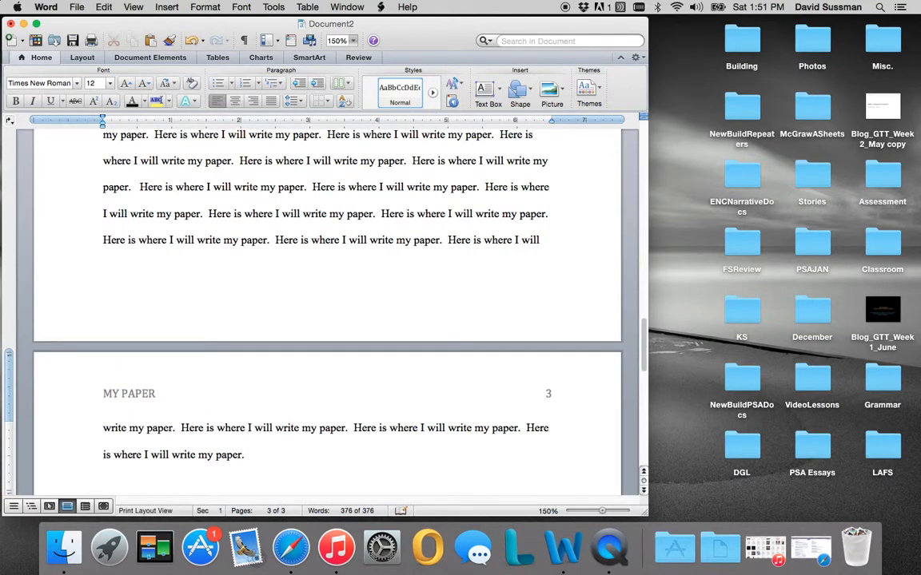
type("Here is where I will write my paper.")
type("Here is where I will write my paper.")
type("Here is where I will write my paper.")
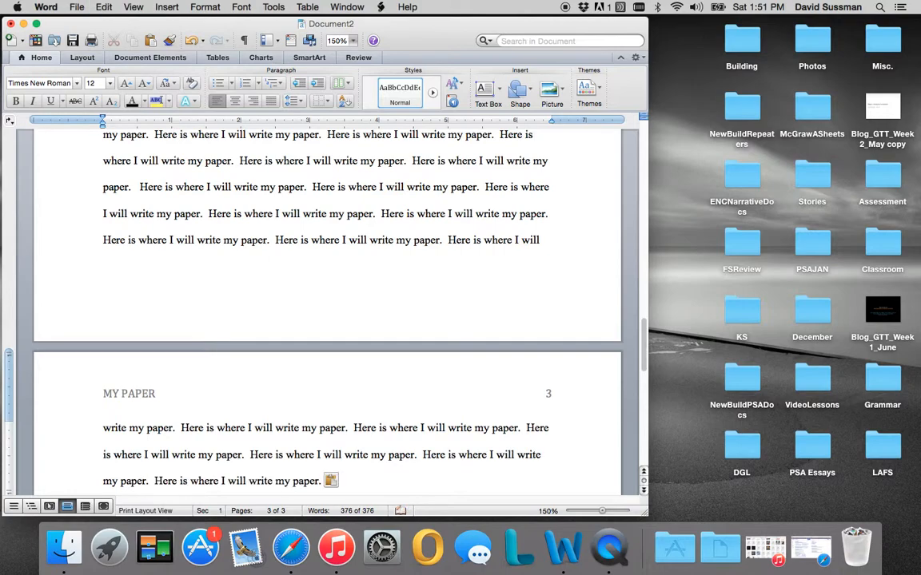
type("Here is where I will write my paper.")
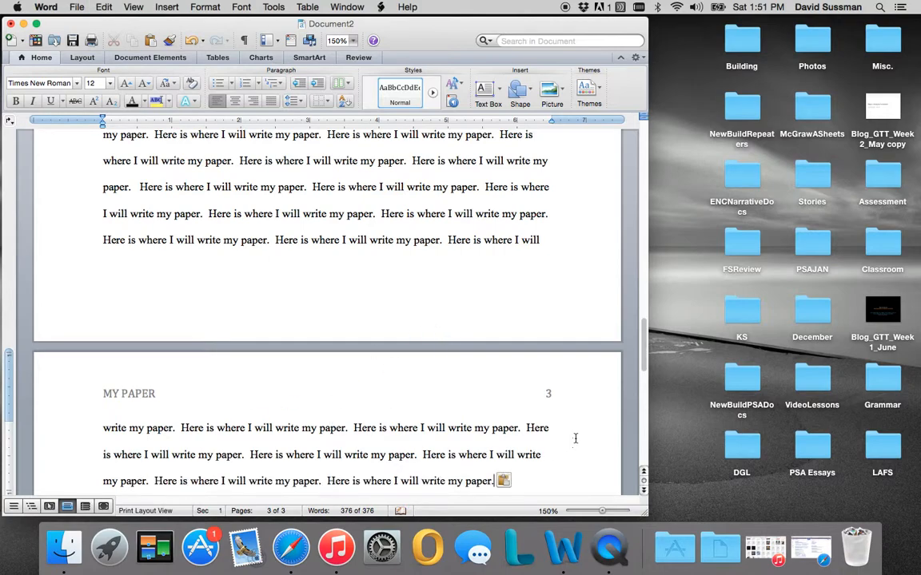
type("Here is where I will write my paper.")
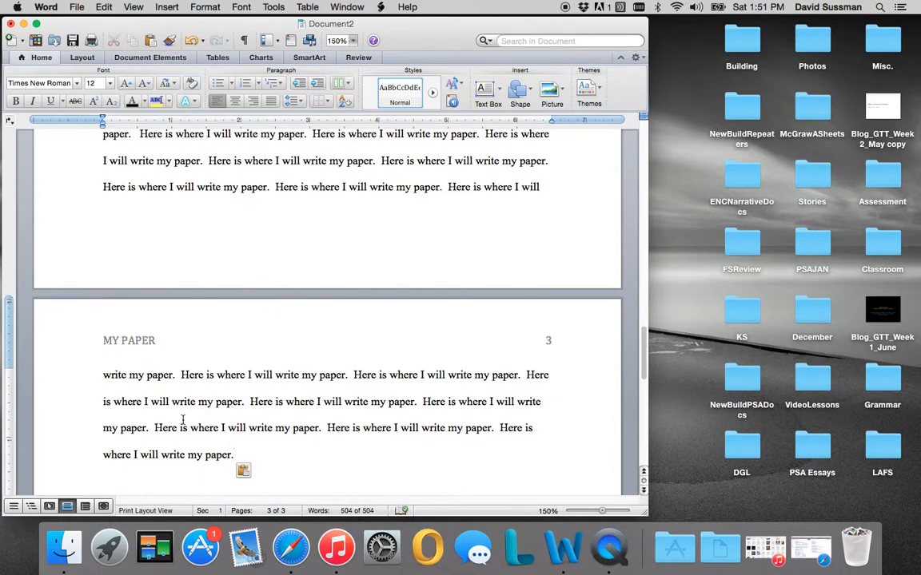
scroll(182, 419, "up", 10)
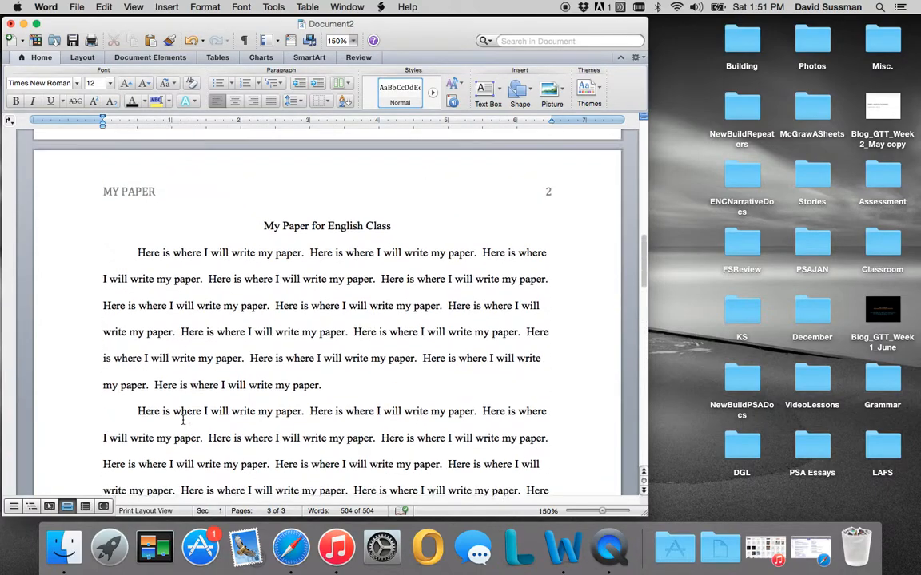
- Insert blank lines after the end of the last body paragraph on page 3 until the text cursor reaches a new fourth page
scroll(182, 419, "down", 5)
scroll(183, 419, "down", 8)
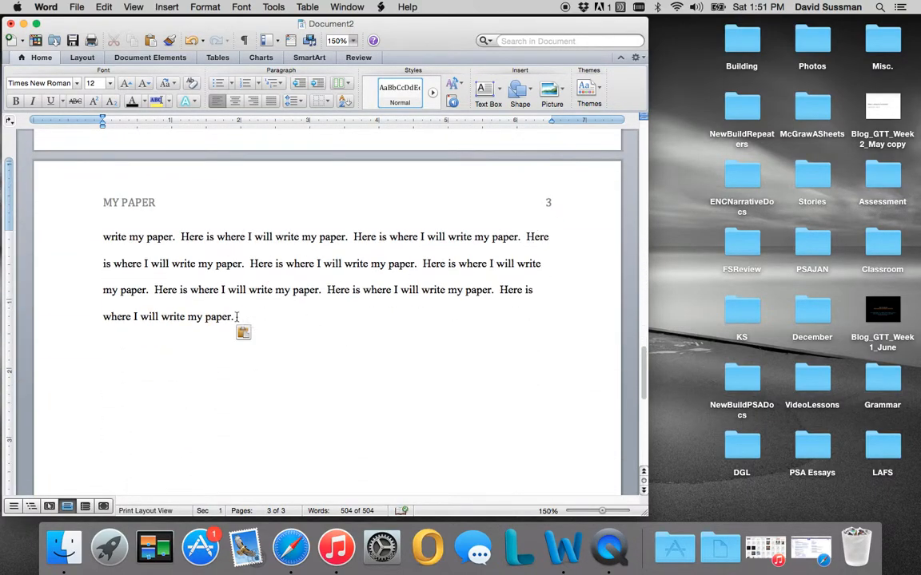
key("Return")
key("Return")
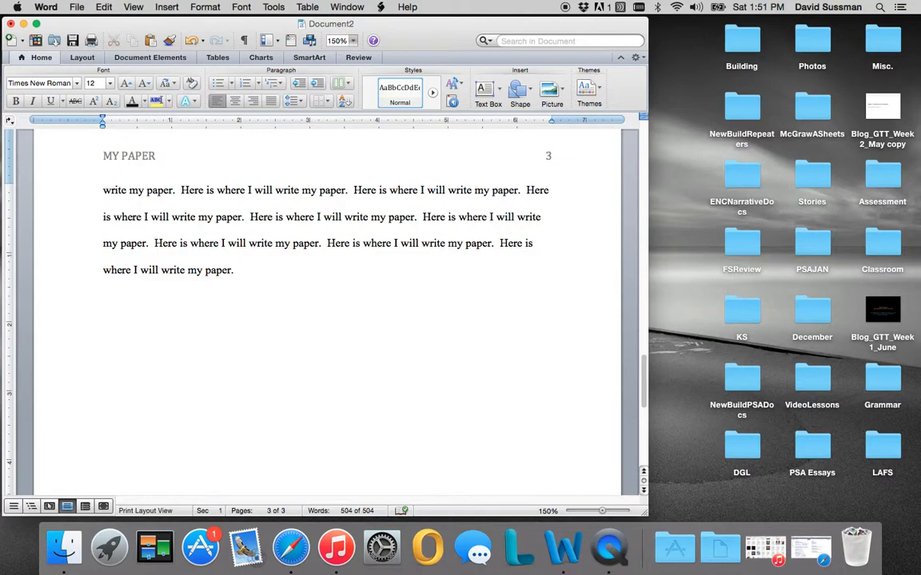
key("Return")
key("Return")
key("Return")
key("Return")
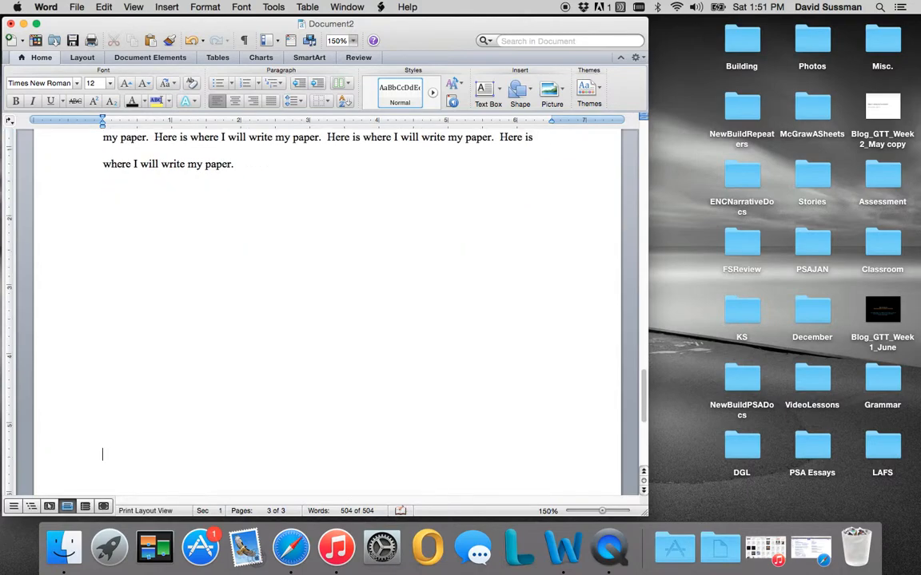
key("Return")
key("Return")
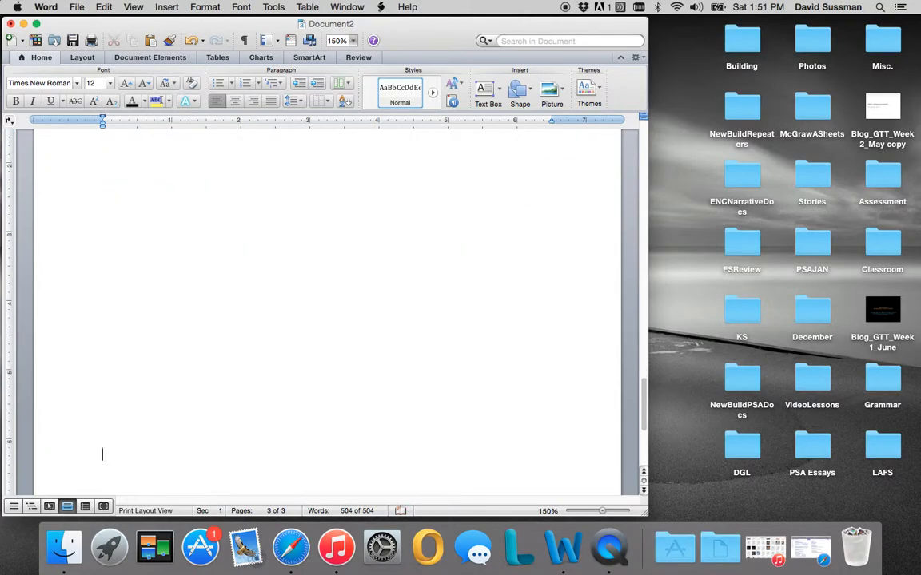
key("Return")
key("Return")
key("Return")
key("Return")
key("Return")
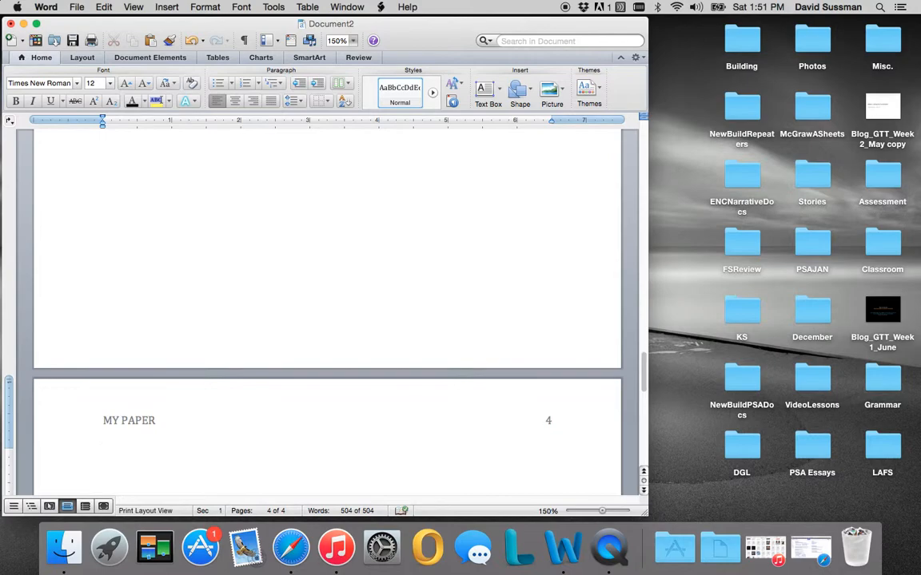
- Add the centered heading "References" on the first line of the fourth page
left_click(233, 100)
type("Ref")
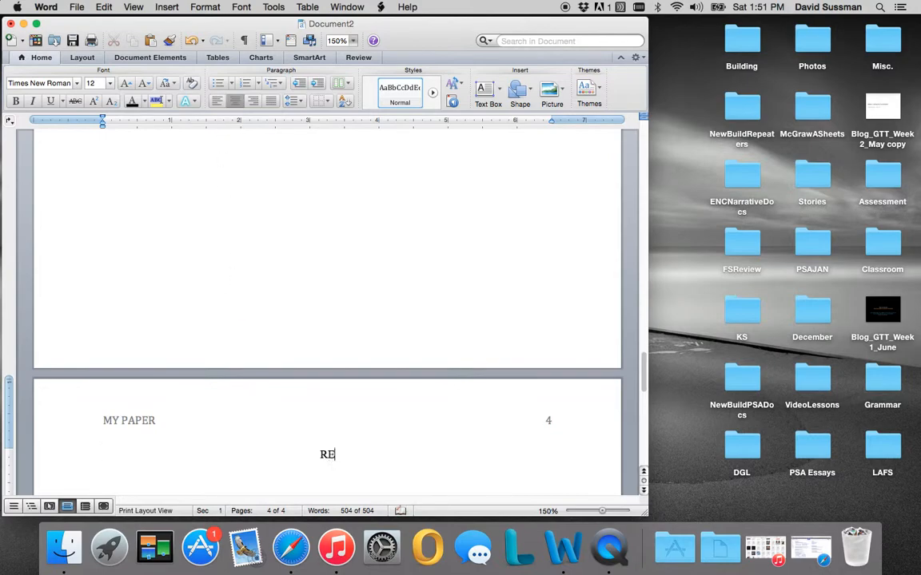
type("erences")
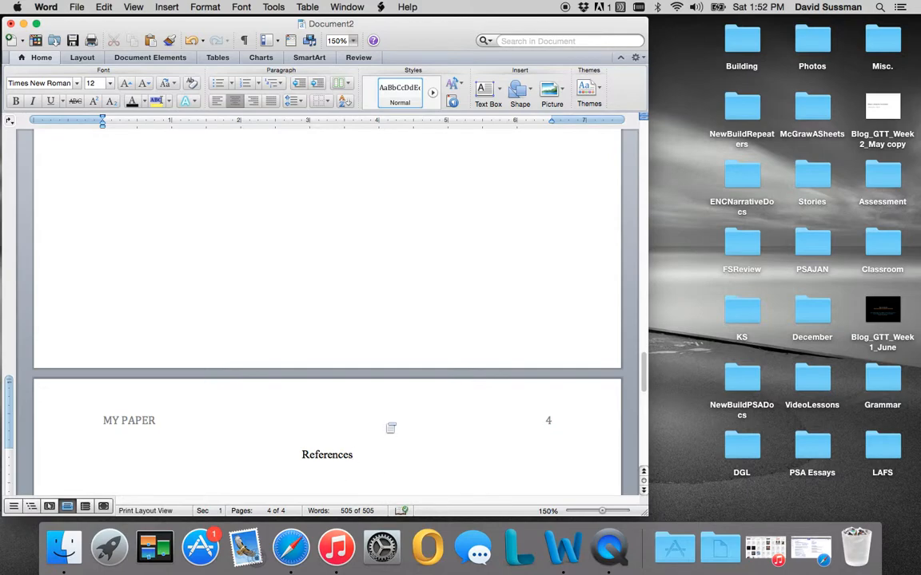
- Review the finished layout from the References page back to the title page, including the running headers, page numbers and indented body paragraphs
scroll(390, 428, "down", 5)
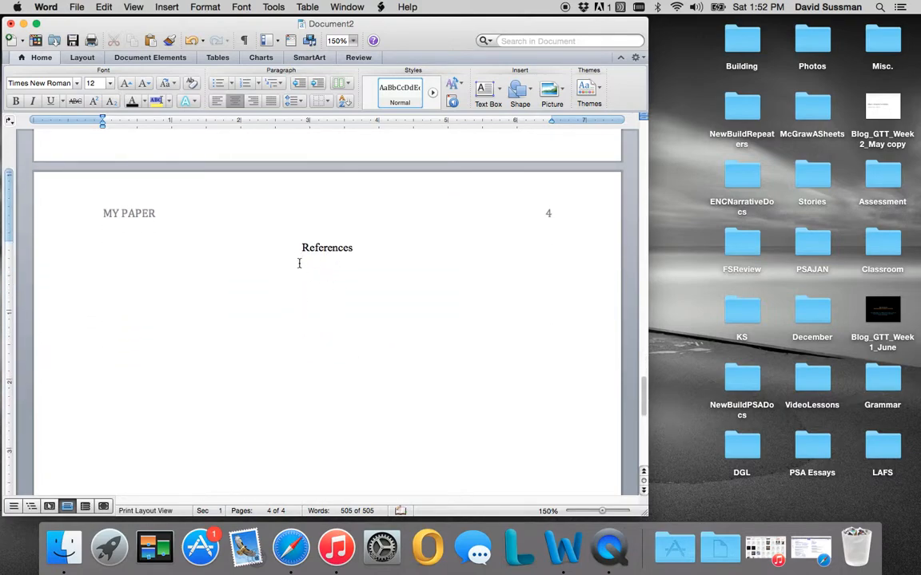
scroll(306, 262, "up", 6)
scroll(309, 267, "down", 3)
scroll(311, 274, "up", 5)
scroll(310, 271, "up", 15)
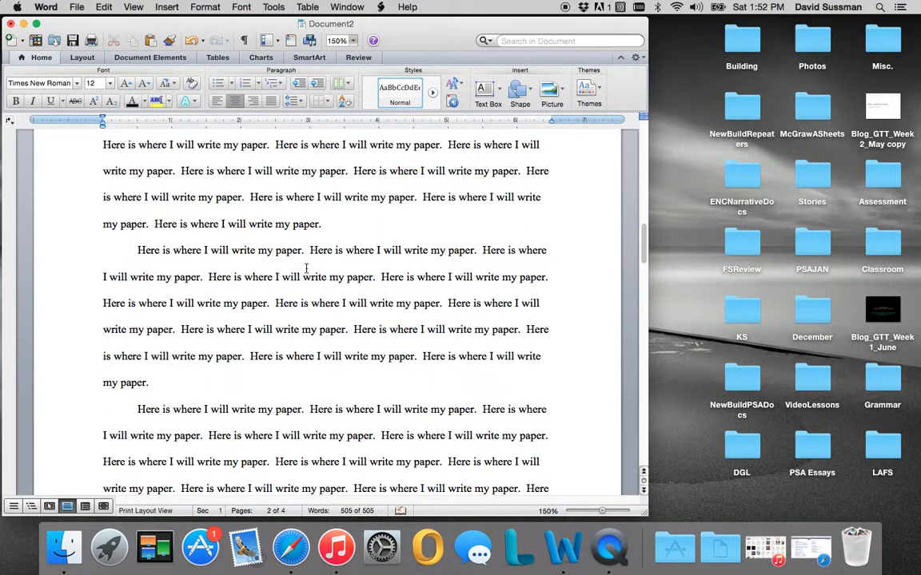
scroll(307, 270, "up", 15)
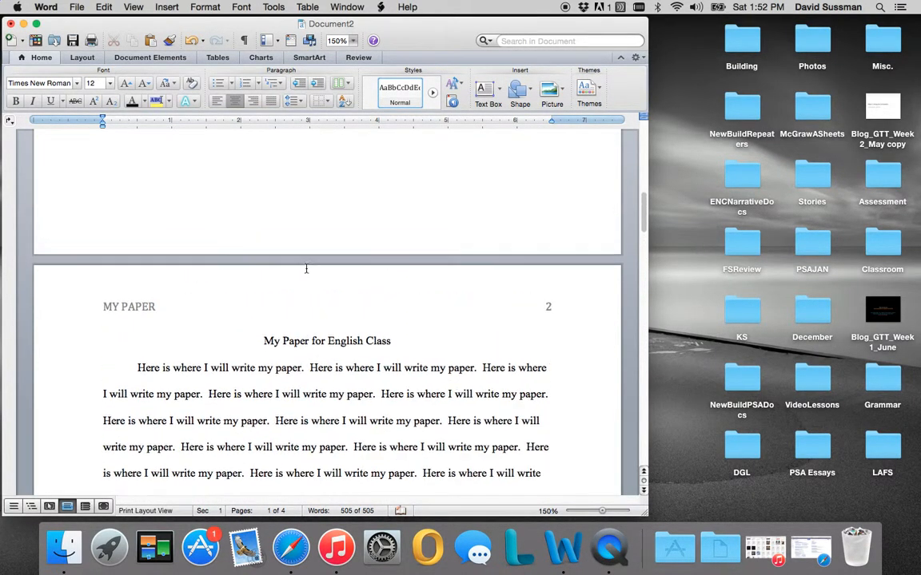
scroll(309, 270, "up", 6)
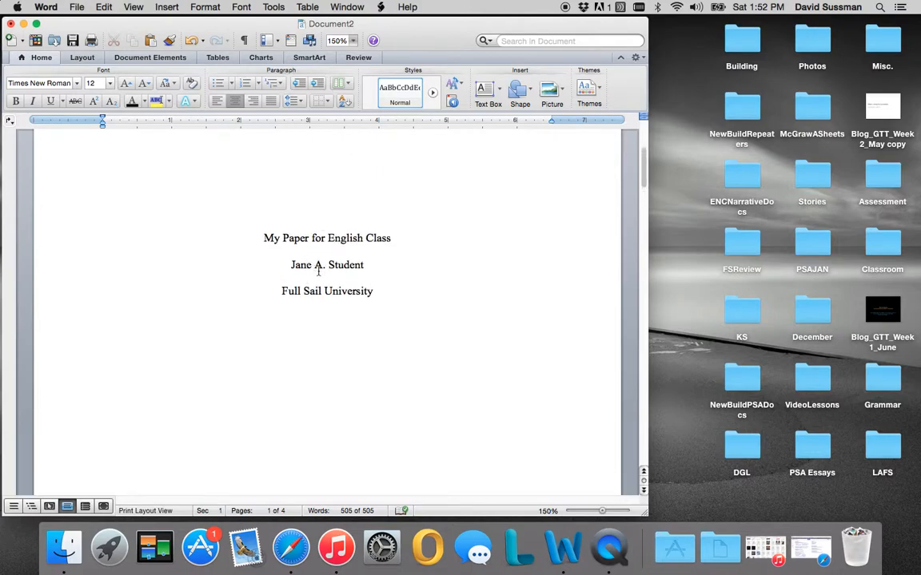
scroll(323, 277, "up", 5)
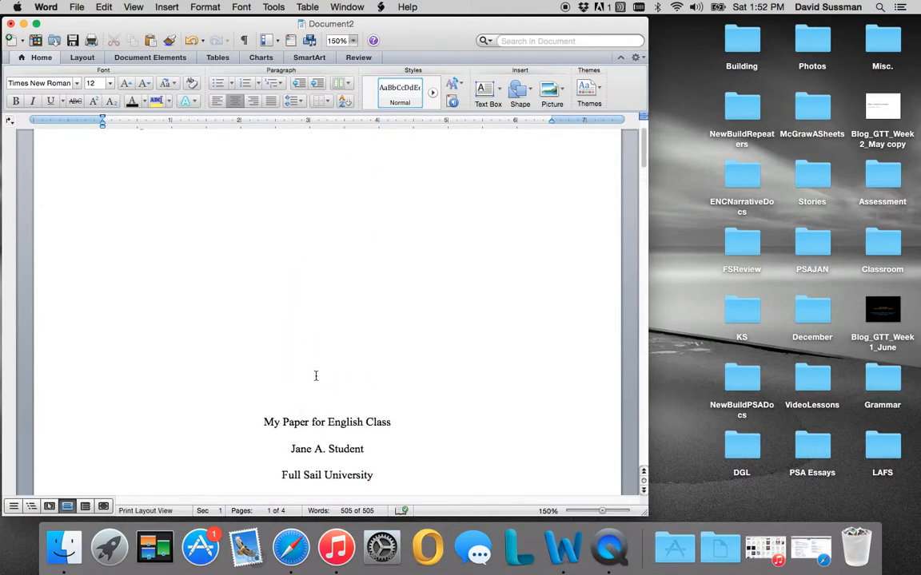
scroll(316, 376, "down", 12)
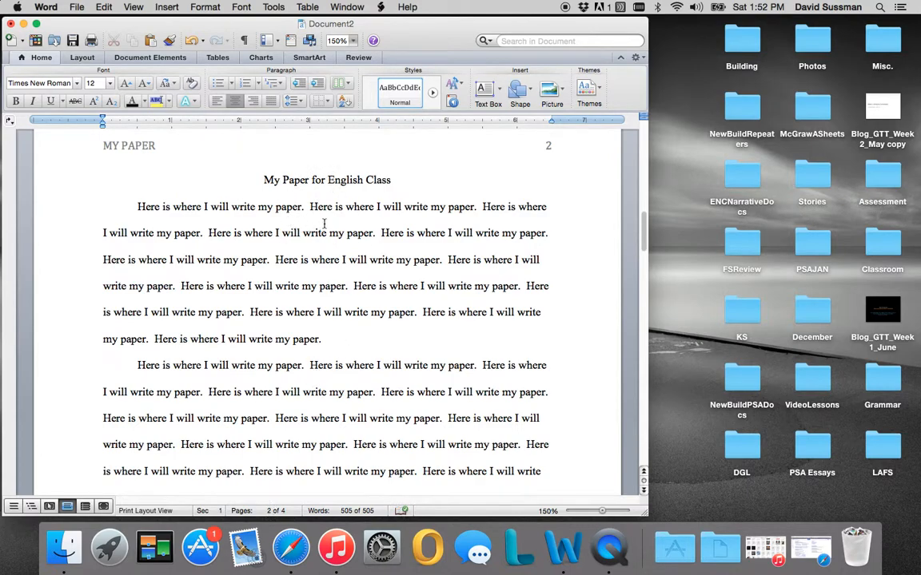
scroll(317, 238, "down", 3)
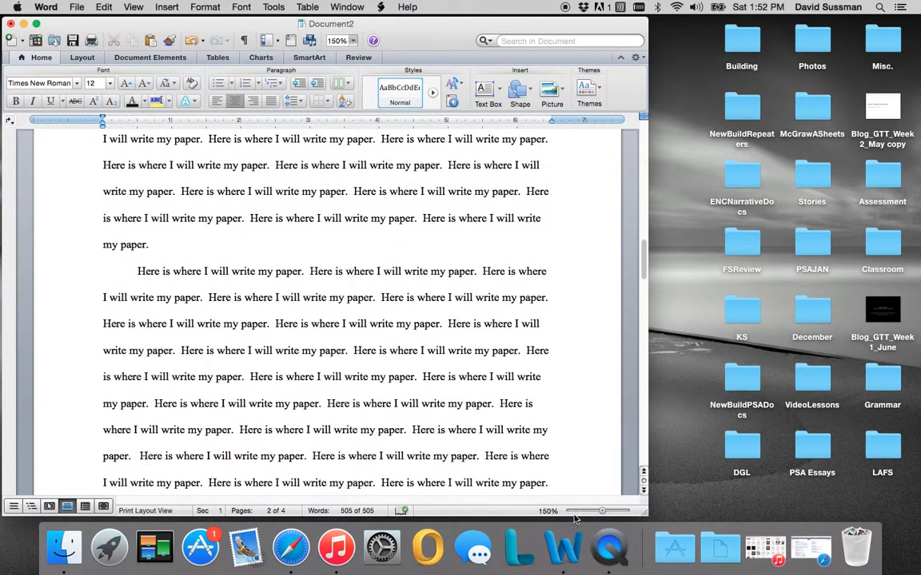
left_click(610, 547)
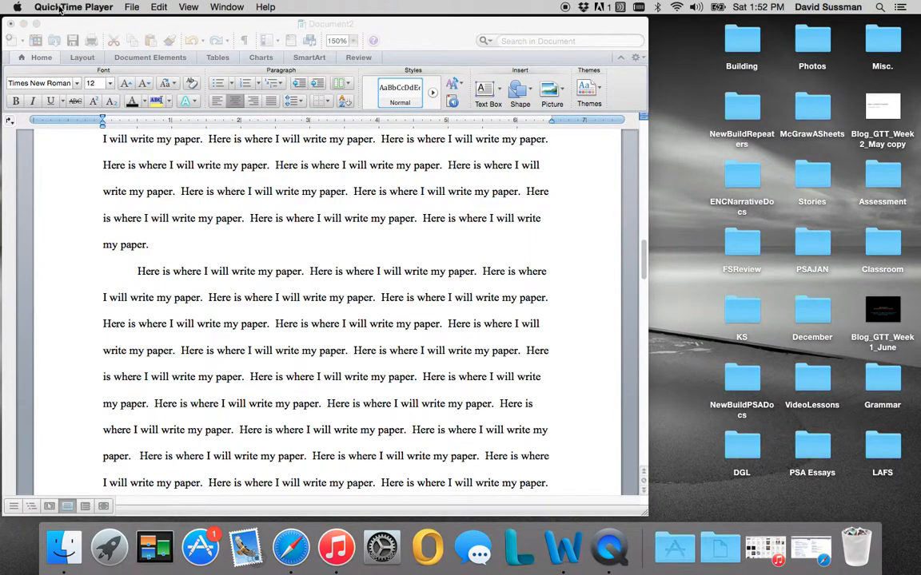